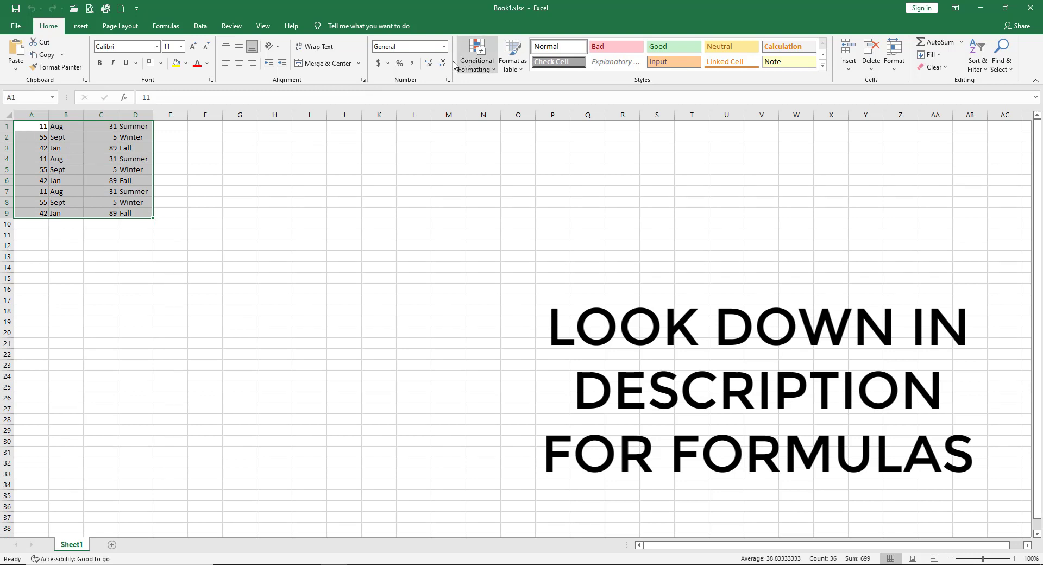
Start a formula-based conditional formatting rule for the selected range A1:D9 with the formula =isodd(row()).
left_click(493, 71)
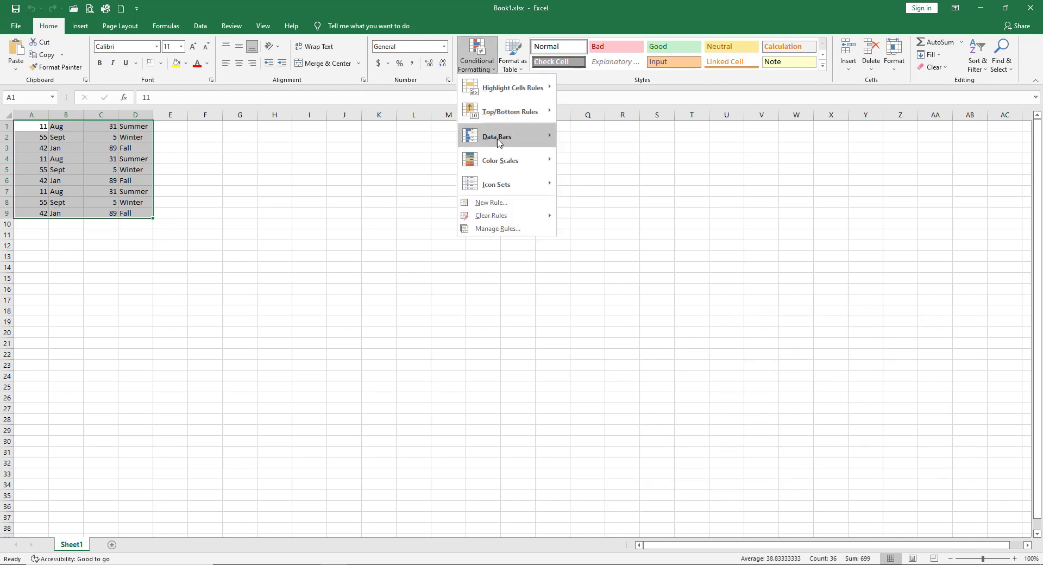
left_click(493, 203)
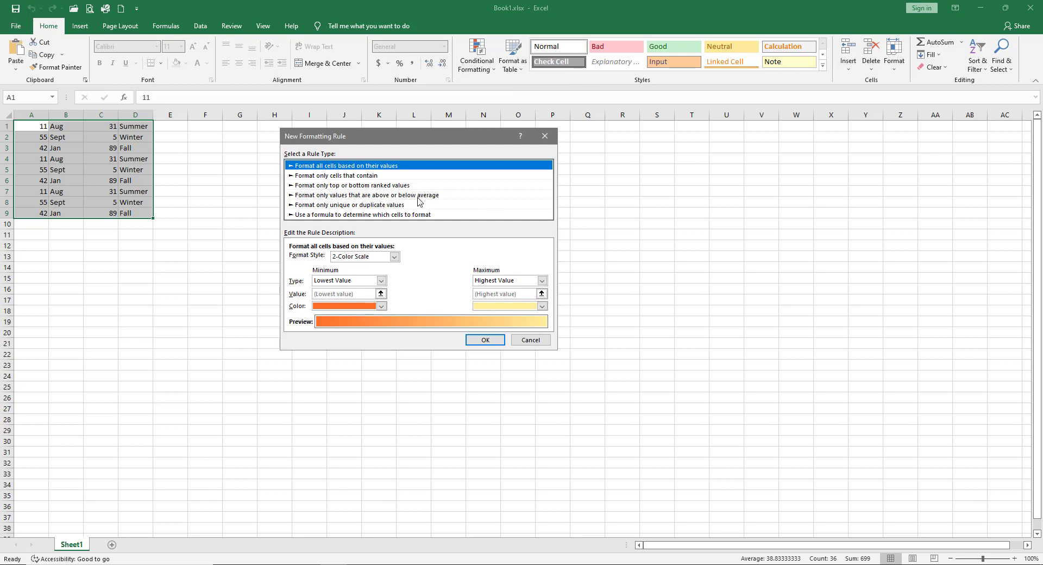
left_click(318, 215)
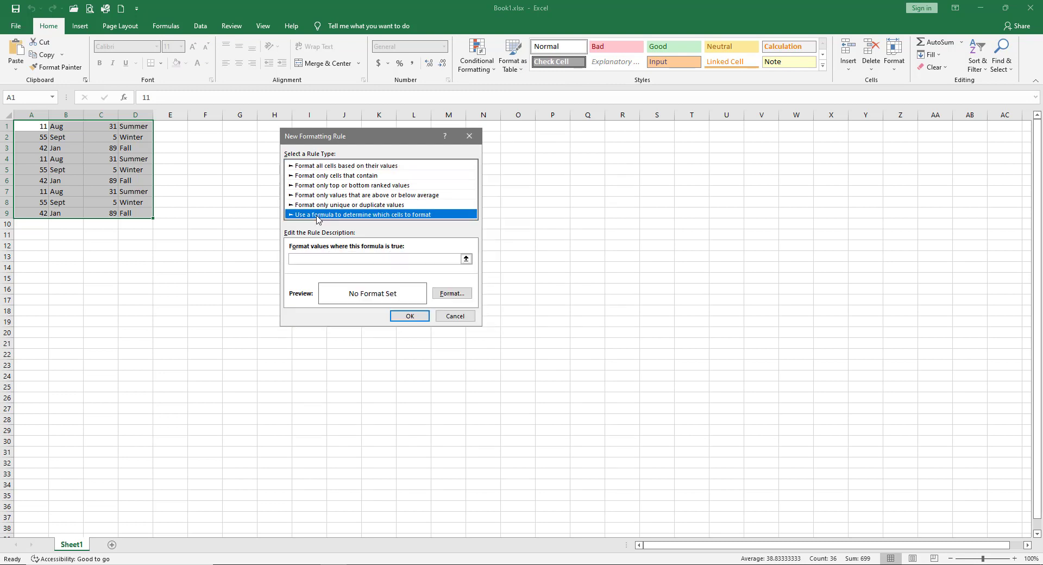
left_click(296, 259)
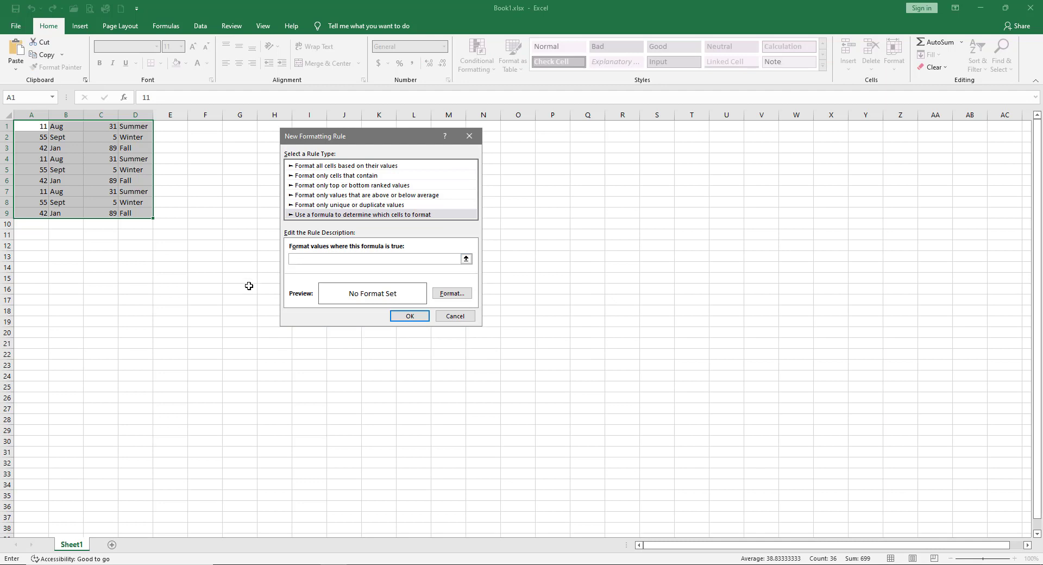
type("=isodd(row())")
Give the odd-row rule a very light gray background fill and apply it to the data range.
left_click(452, 294)
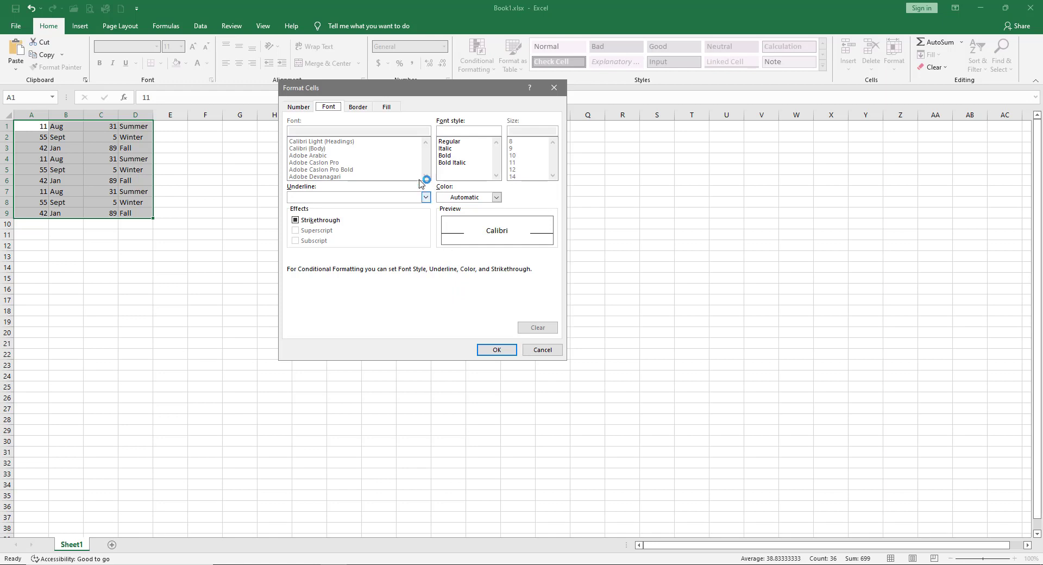
left_click(388, 108)
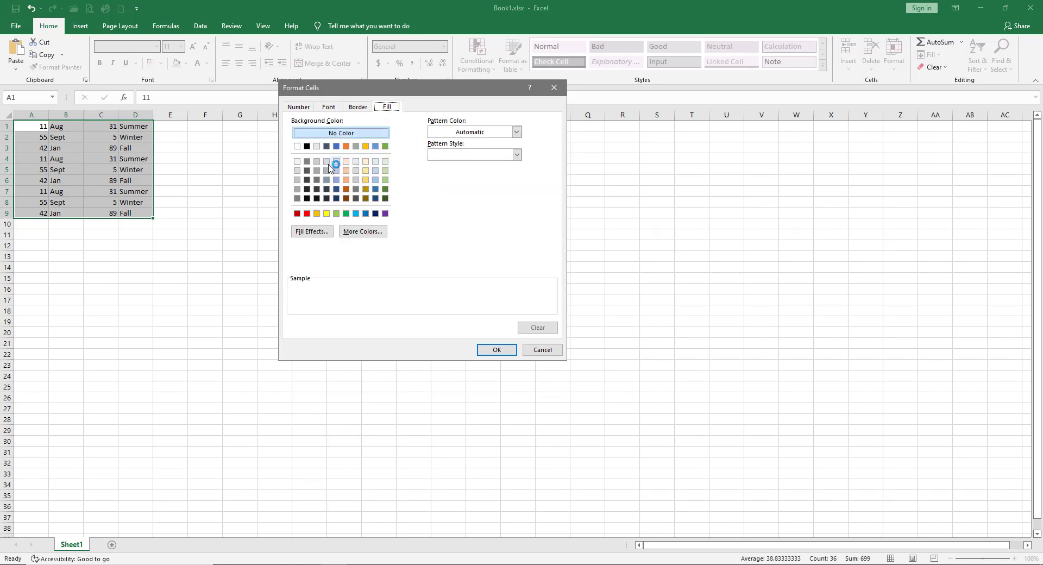
left_click(297, 172)
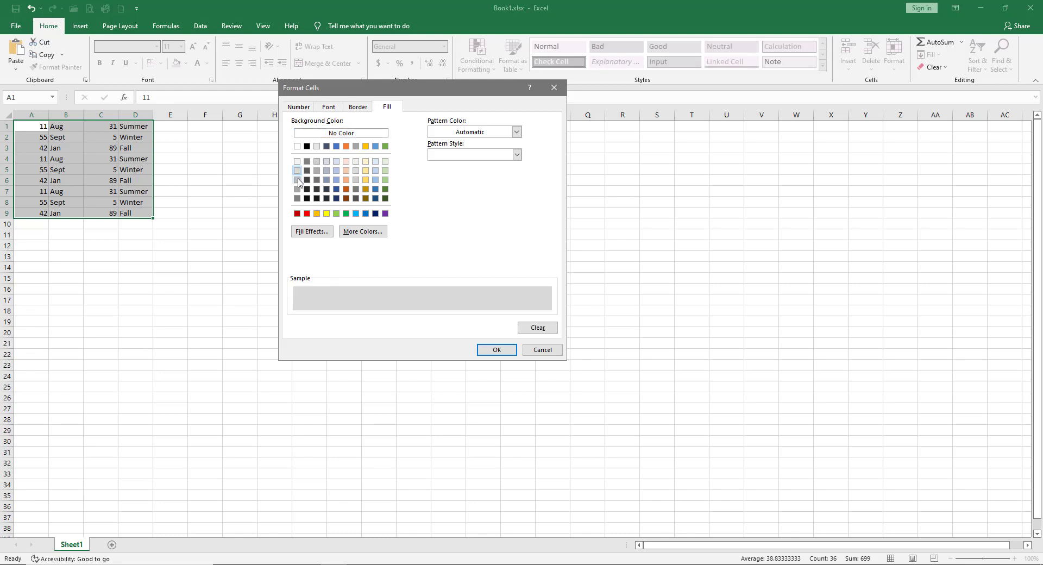
left_click(337, 170)
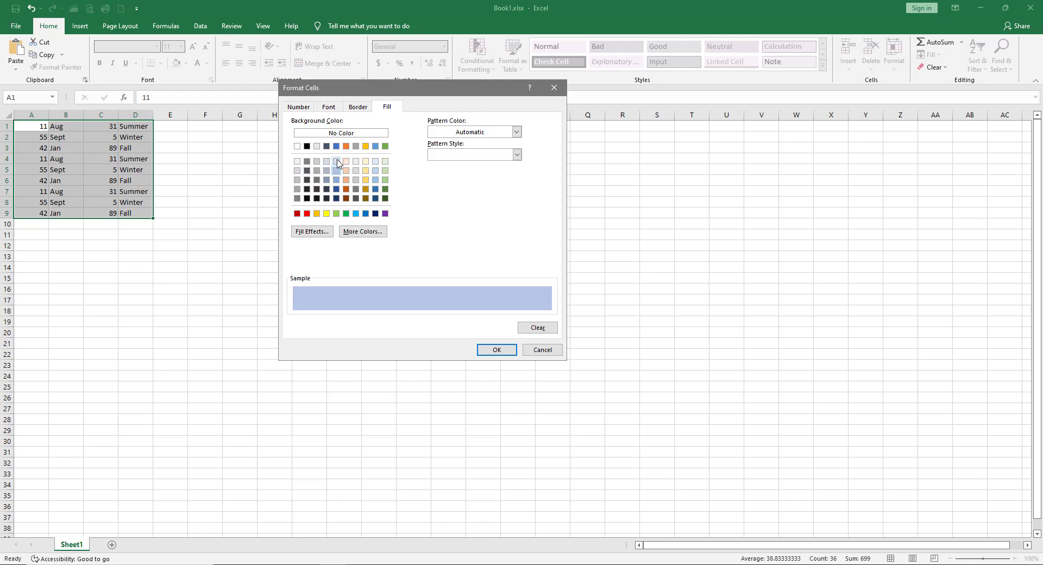
left_click(336, 162)
left_click(356, 162)
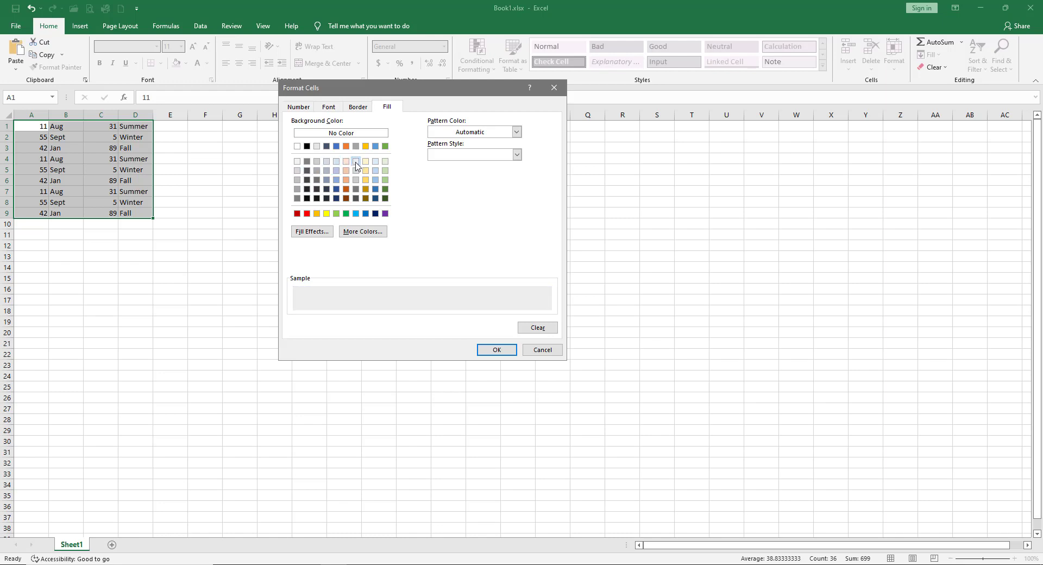
left_click(497, 350)
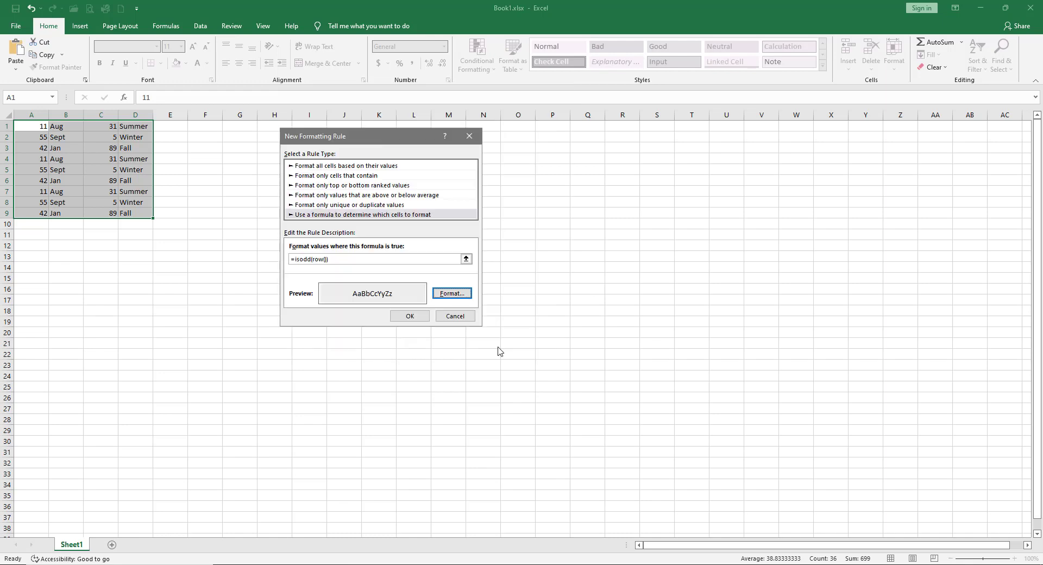
left_click(410, 316)
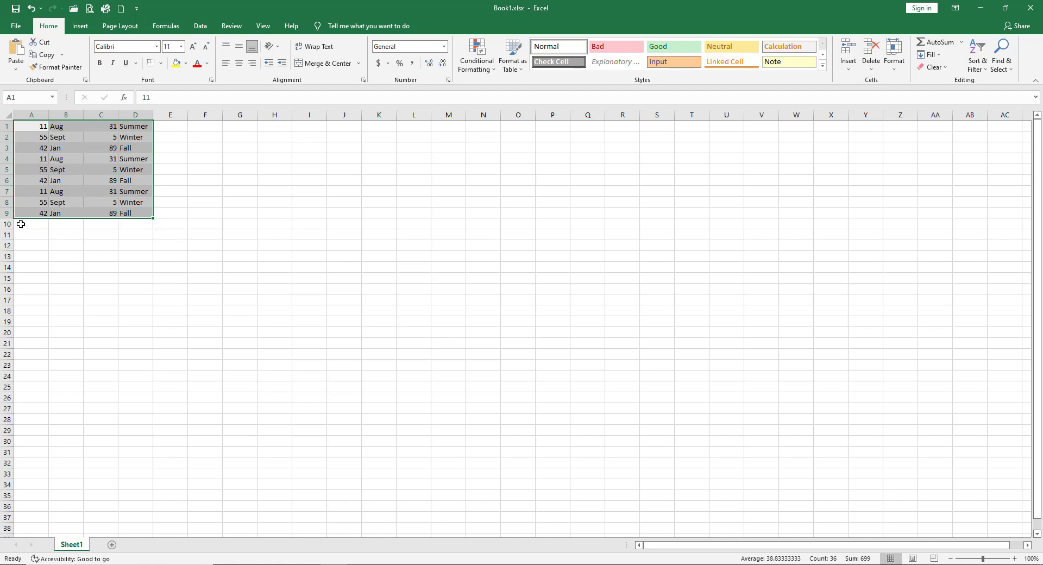
left_click(21, 224)
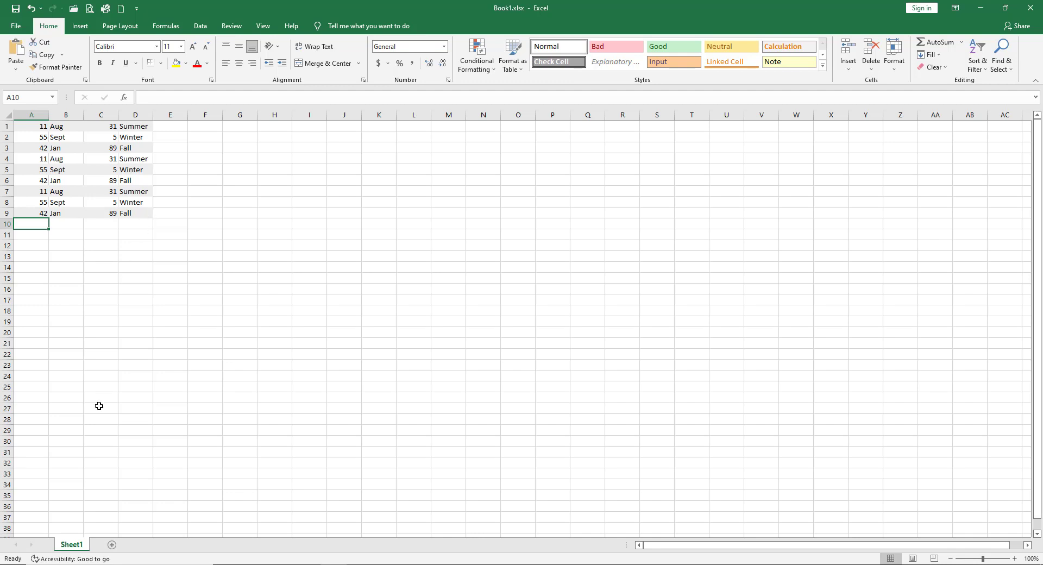
Add a new worksheet and start a conditional formatting rule for all its cells using the formula =isodd(row()).
left_click(112, 546)
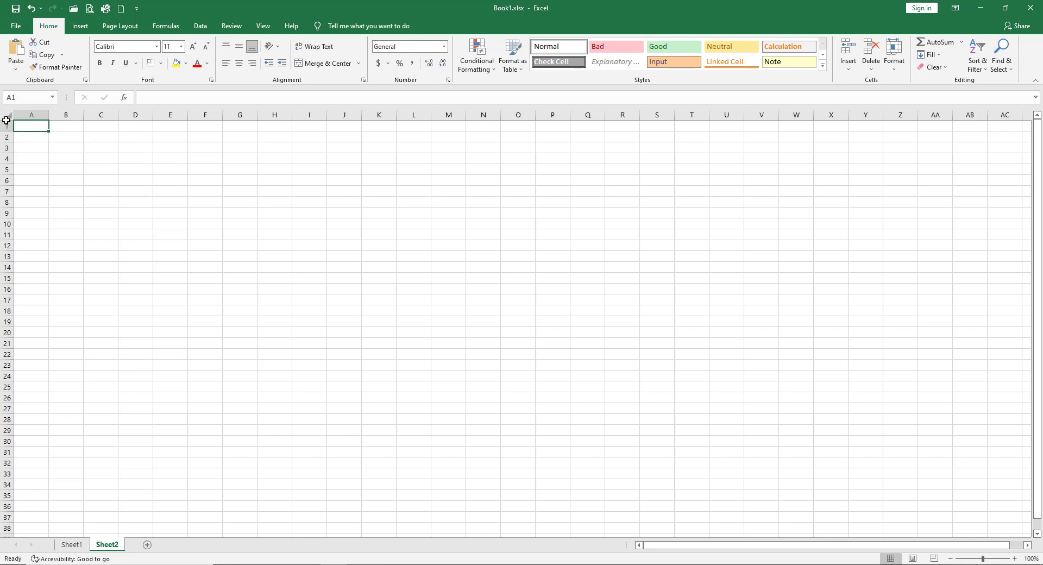
left_click(7, 115)
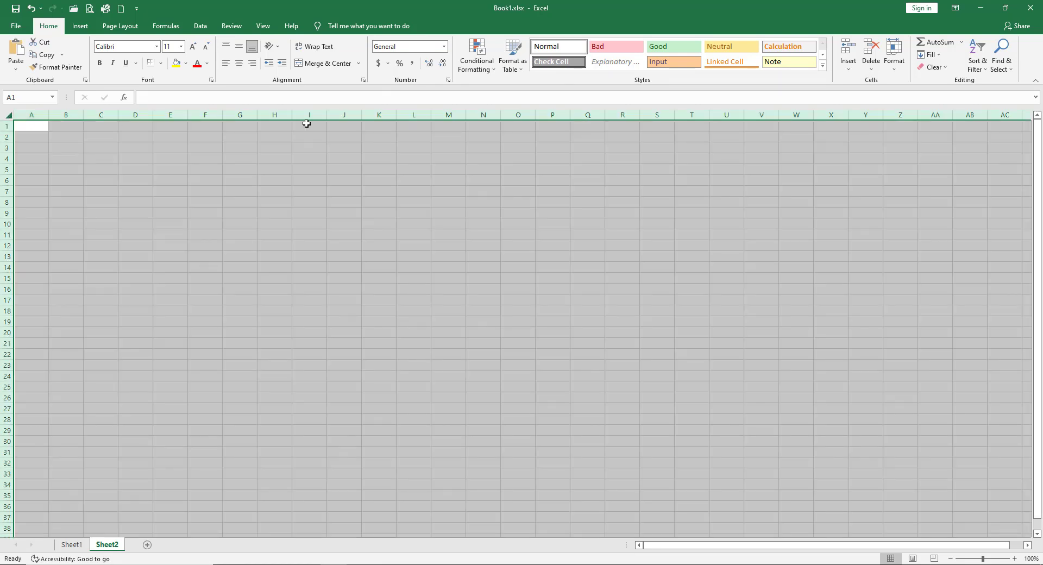
left_click(493, 72)
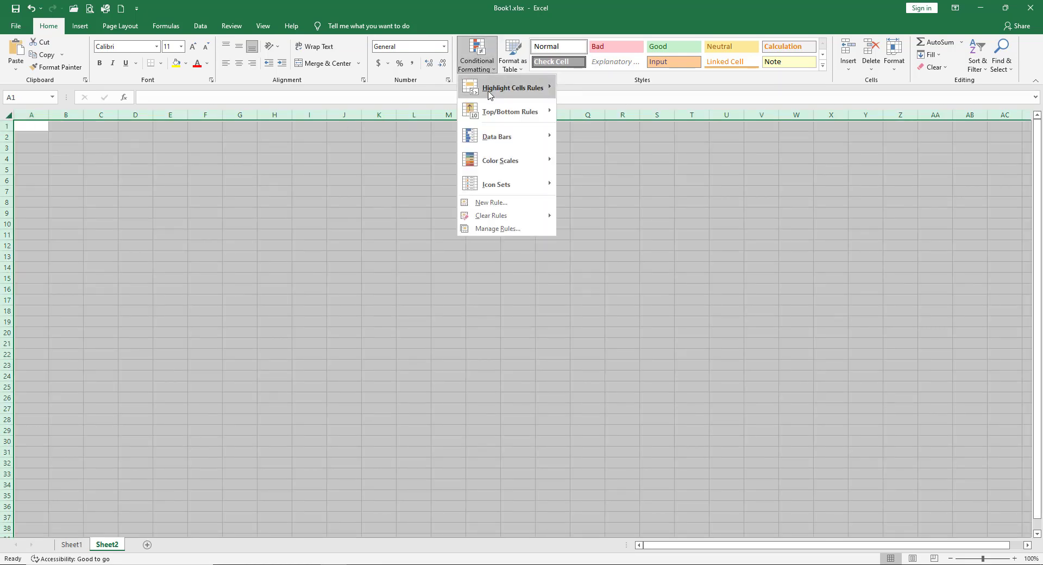
left_click(489, 203)
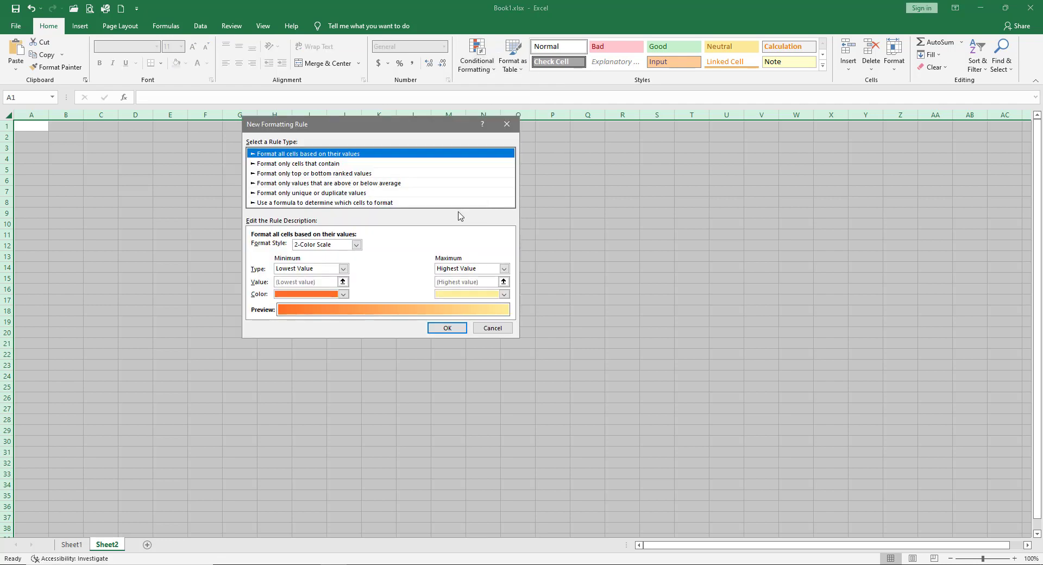
left_click(306, 203)
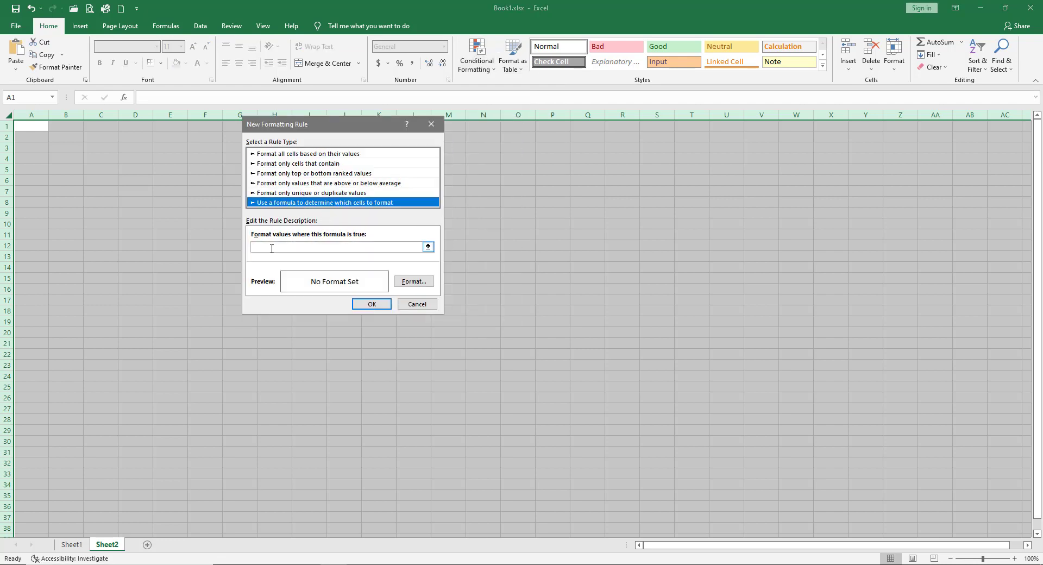
left_click(419, 248)
type("=isodd(row())")
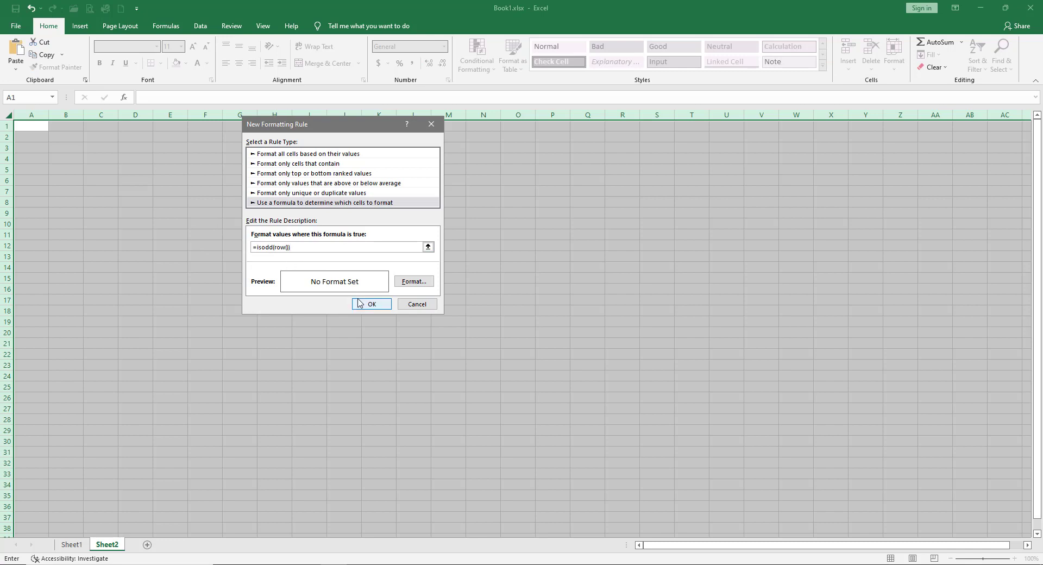
Set the rule's background fill to medium gray and apply it to the whole of Sheet2.
left_click(414, 284)
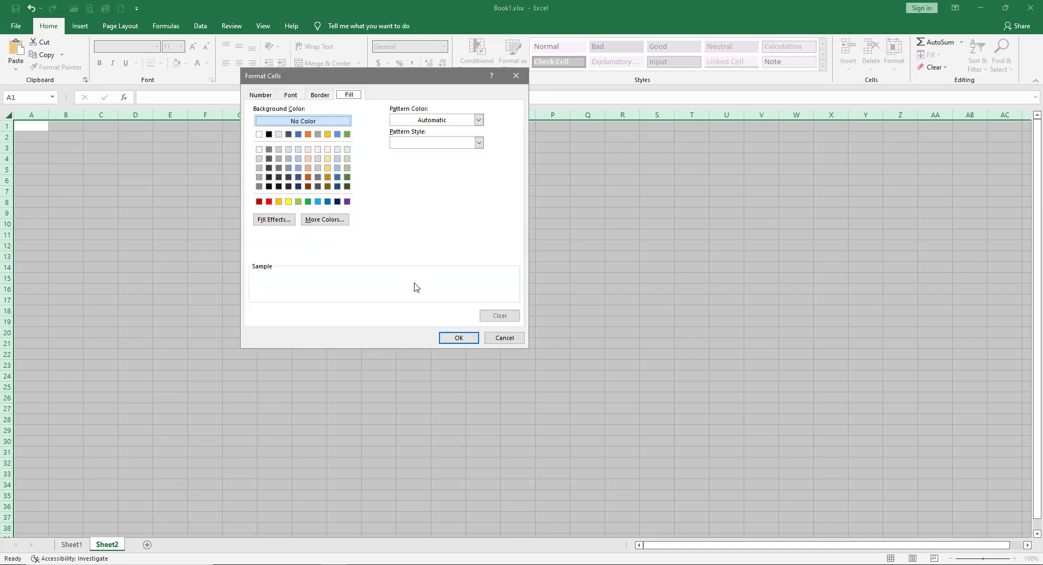
left_click(260, 169)
left_click(456, 339)
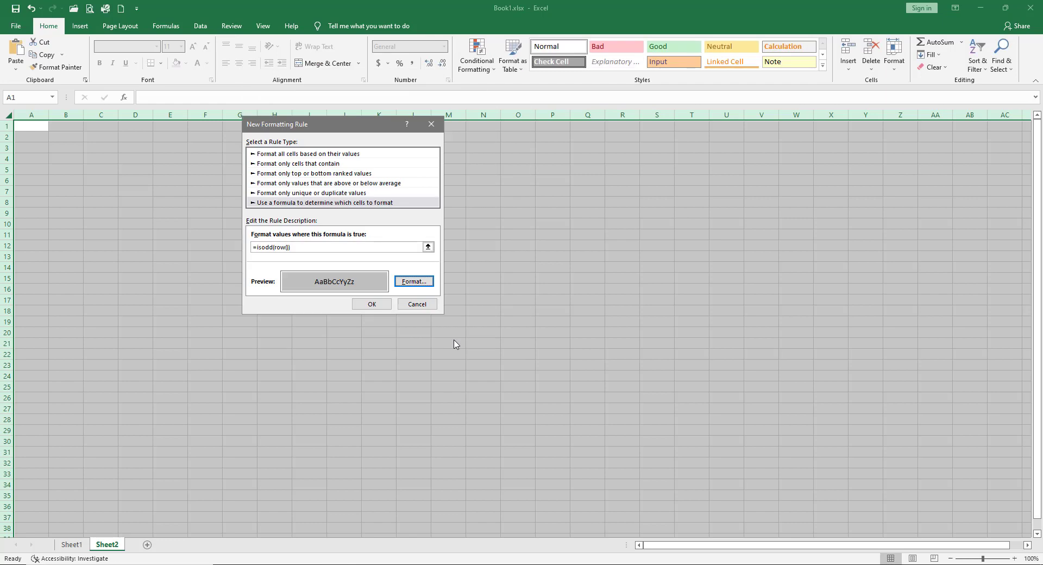
left_click(371, 306)
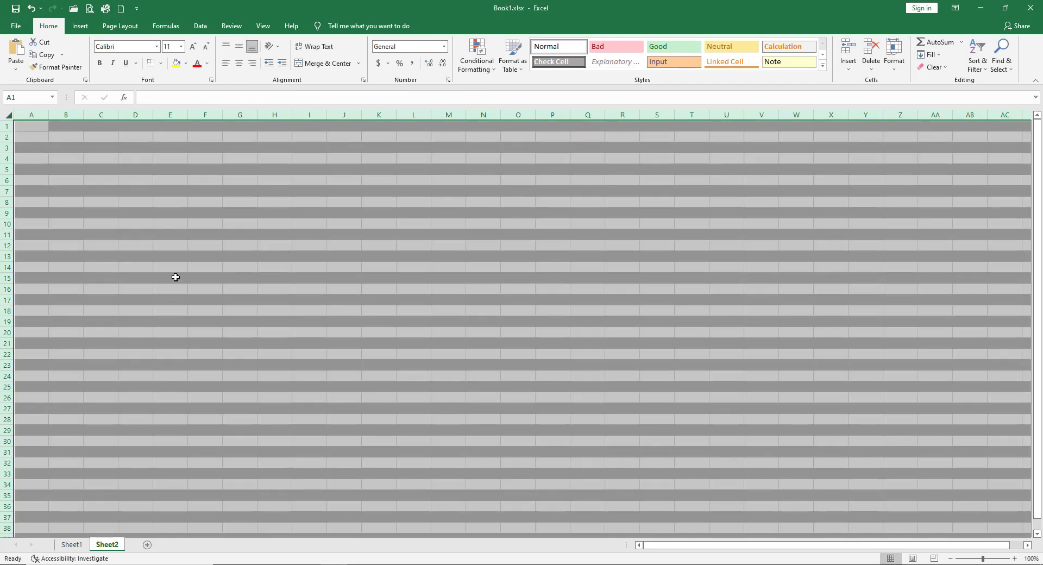
left_click(64, 249)
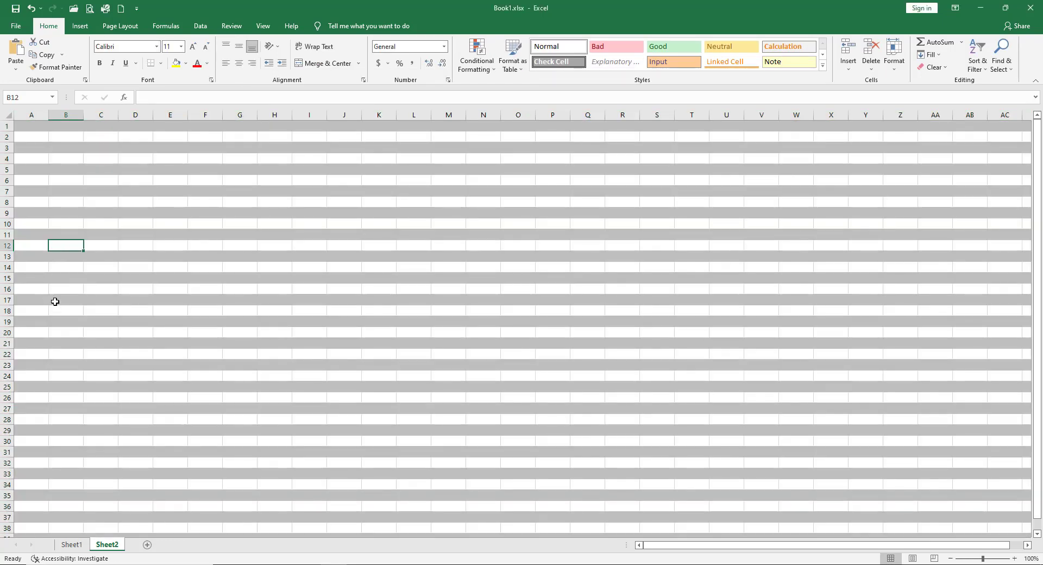
scroll(58, 277, "down", 1)
scroll(58, 277, "up", 1)
On Sheet1, edit the existing conditional formatting rule for A1:D9 to use the formula =ISEVEN(ROW()) and apply it.
left_click(70, 545)
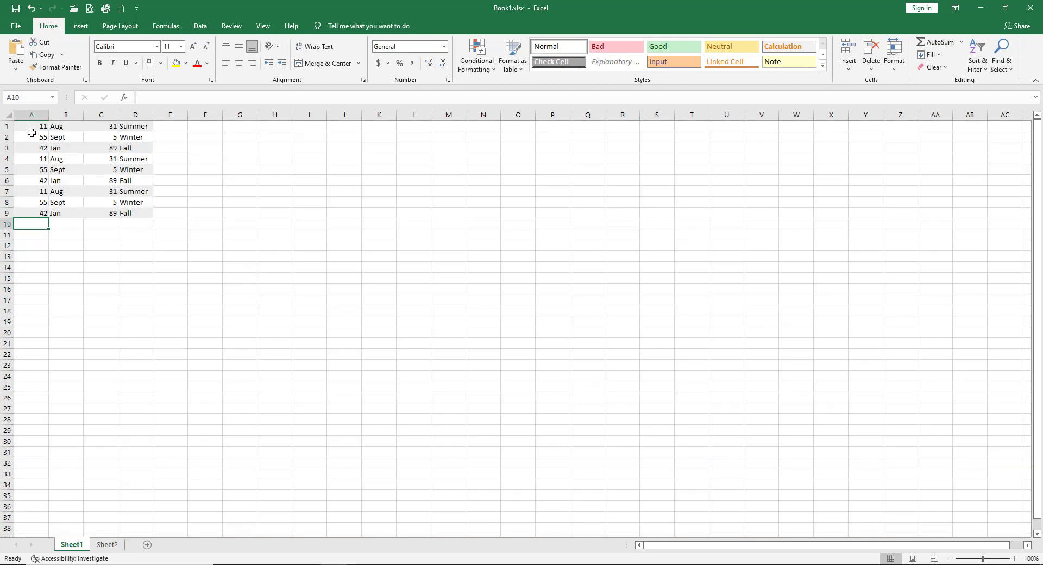
left_click(69, 225)
left_click(21, 135)
left_click_drag(21, 127, 141, 217)
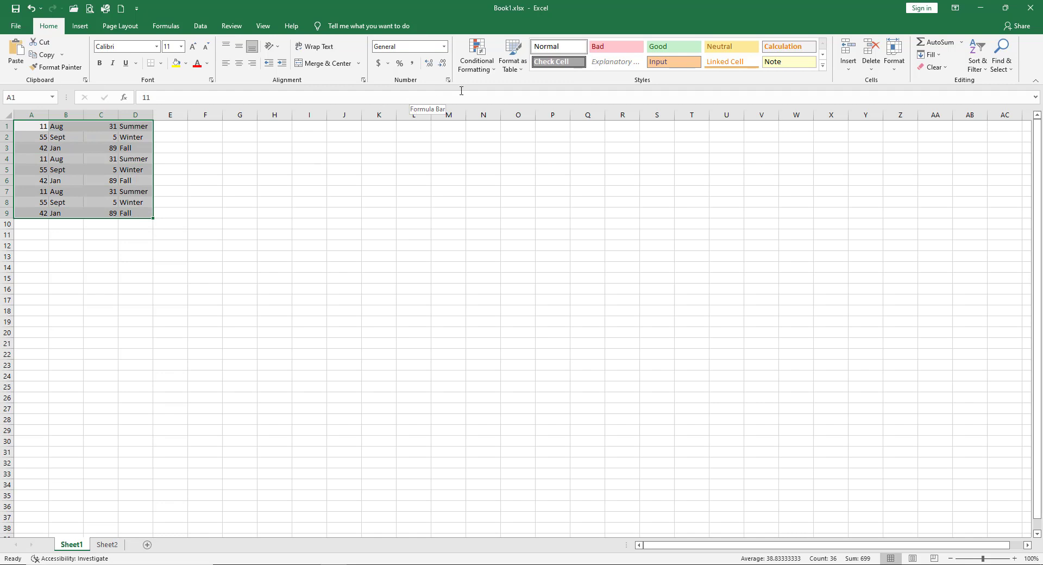
left_click(494, 70)
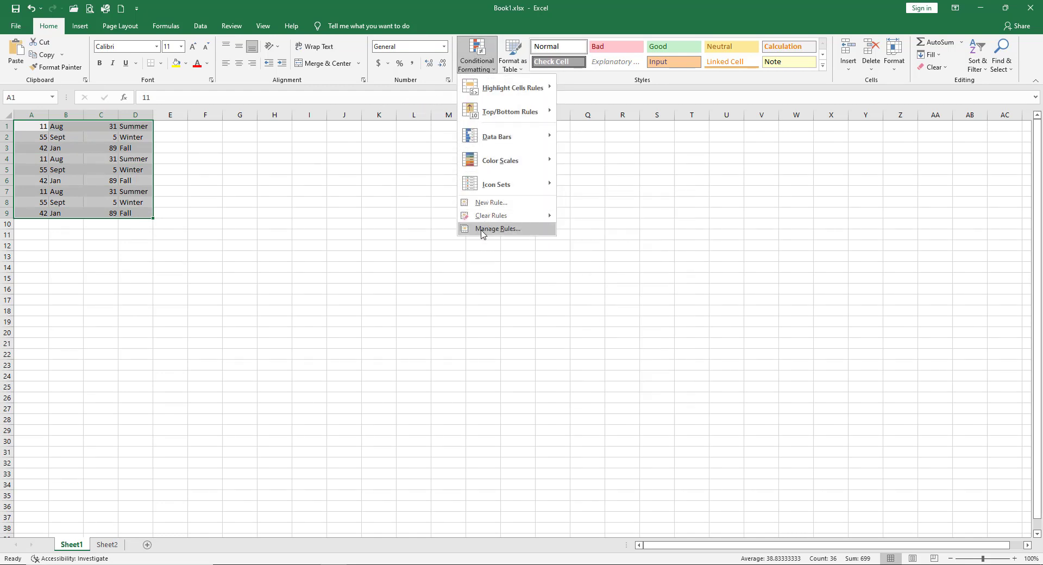
left_click(505, 229)
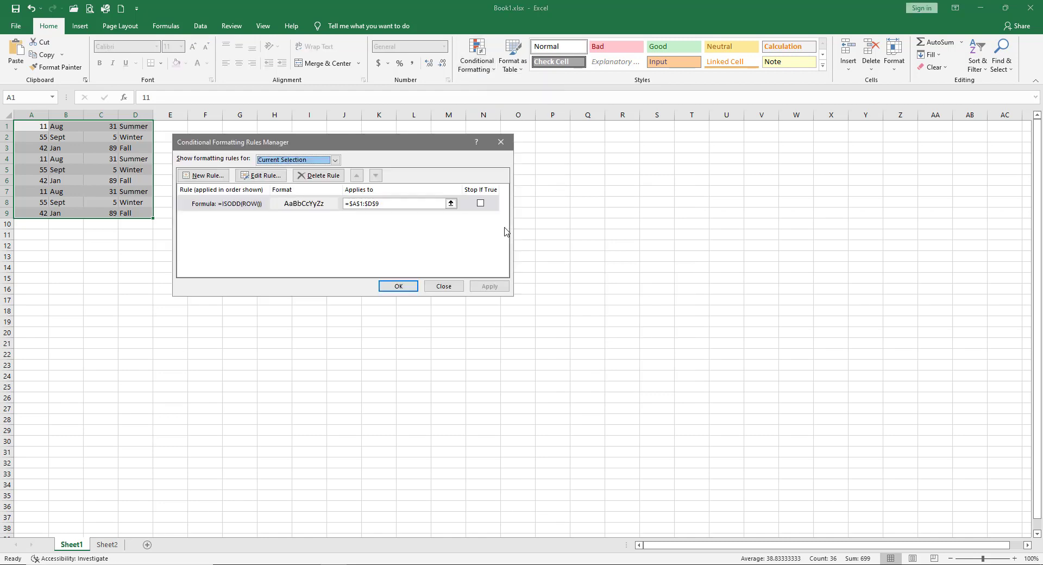
left_click(260, 176)
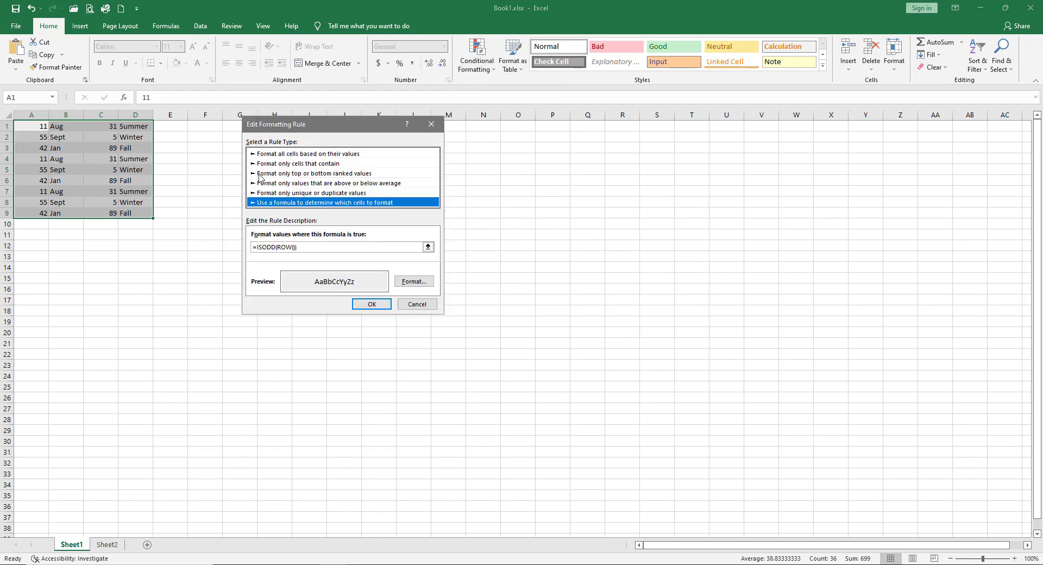
left_click(265, 248)
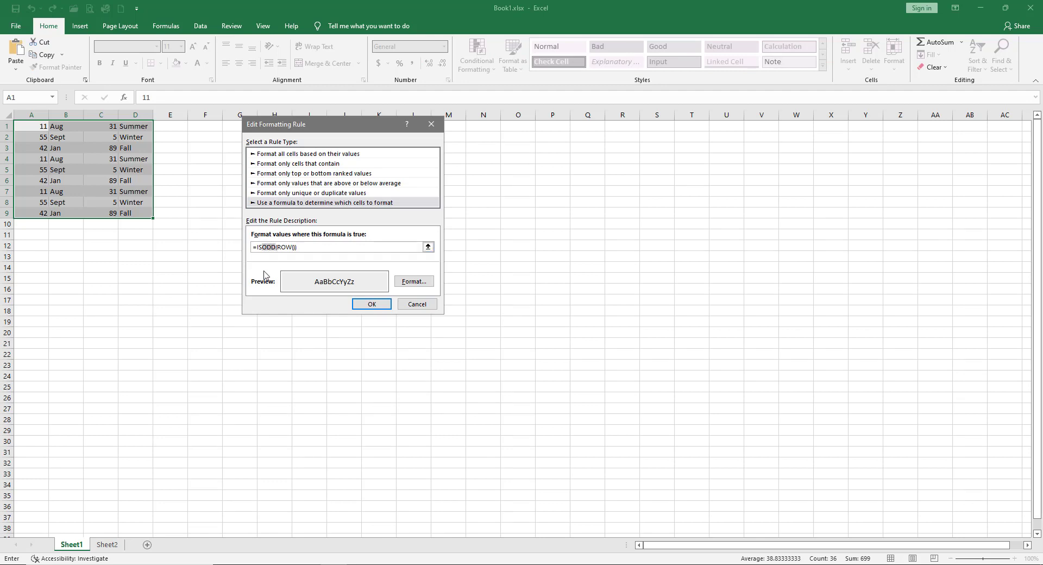
type("EVEN")
left_click(372, 305)
left_click(489, 286)
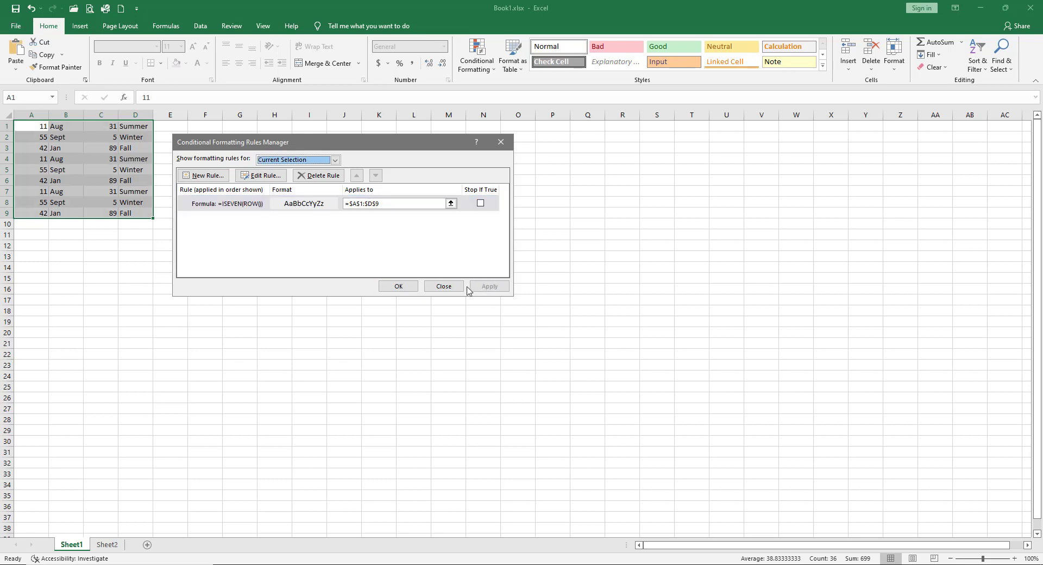
left_click(408, 289)
left_click(149, 246)
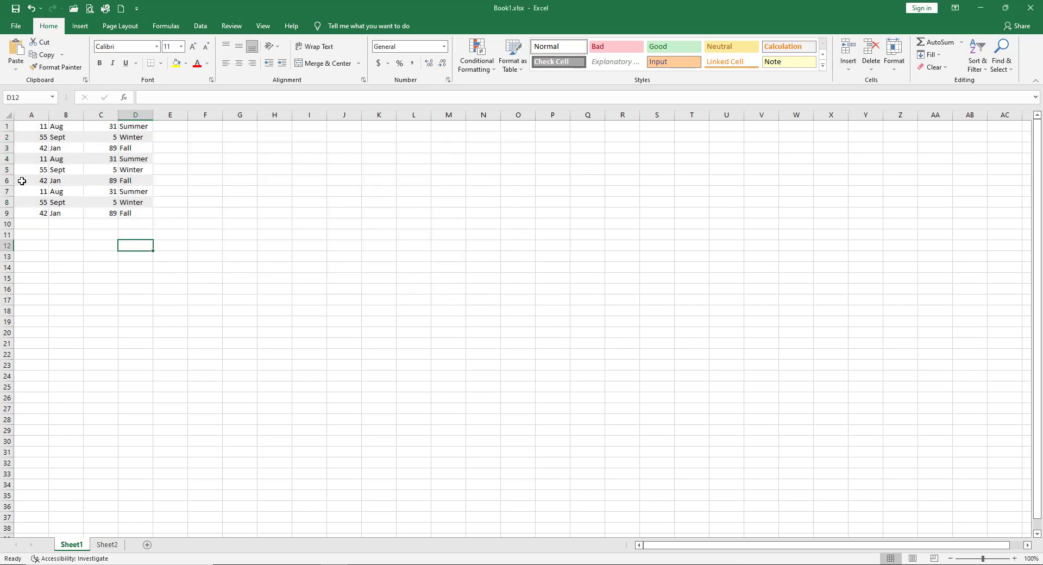
left_click(189, 244)
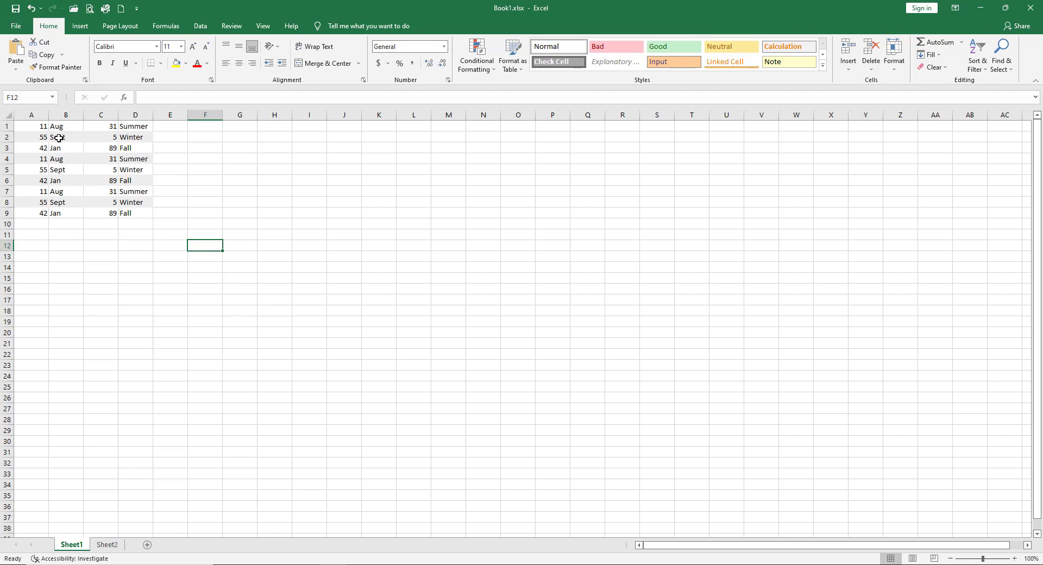
Clear the conditional formatting rules from the selected cells A1:D9 on Sheet1.
left_click_drag(22, 127, 136, 210)
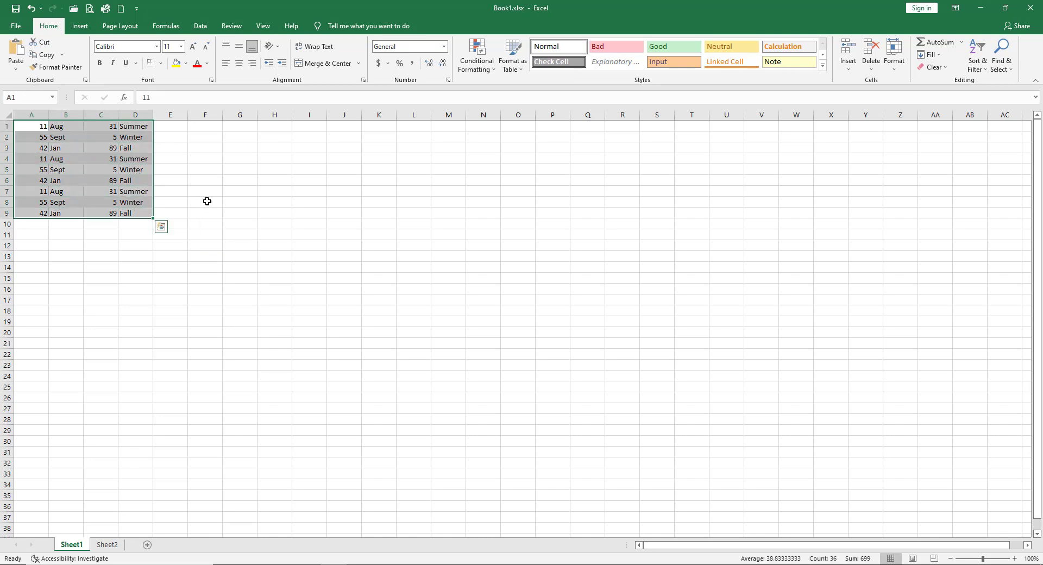
left_click(489, 76)
mouse_move(479, 219)
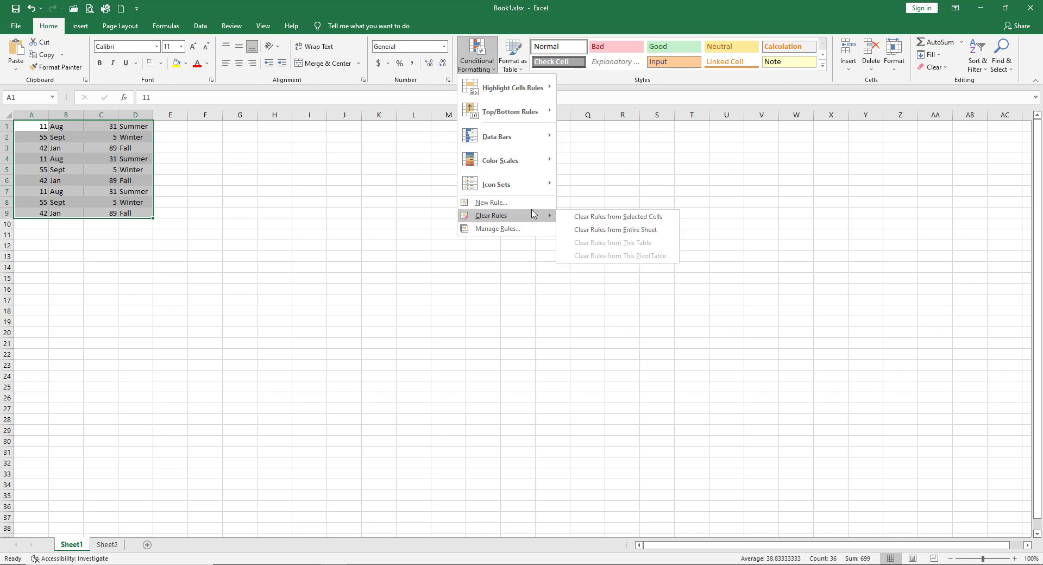
left_click(610, 217)
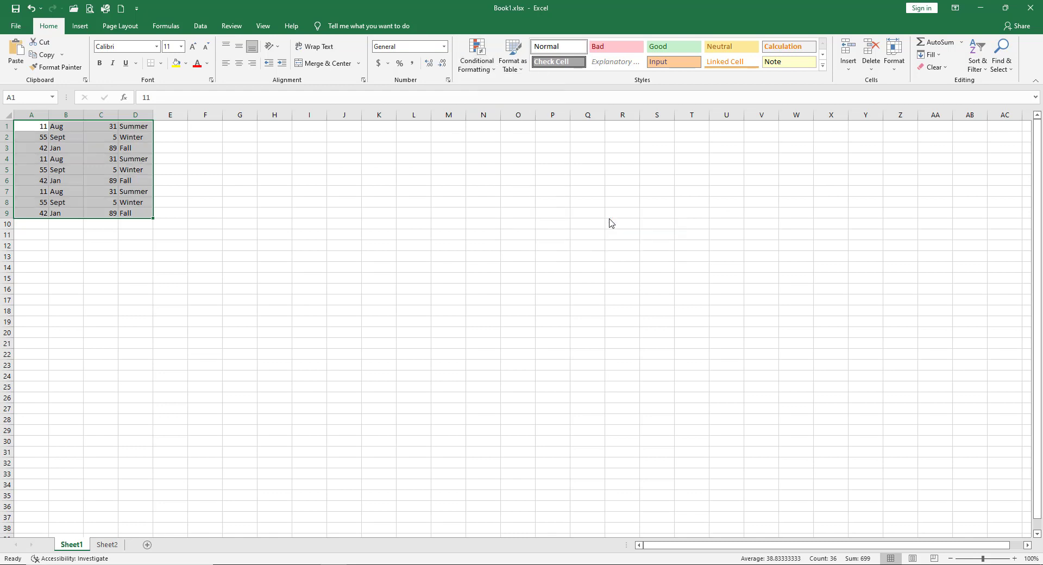
left_click(39, 223)
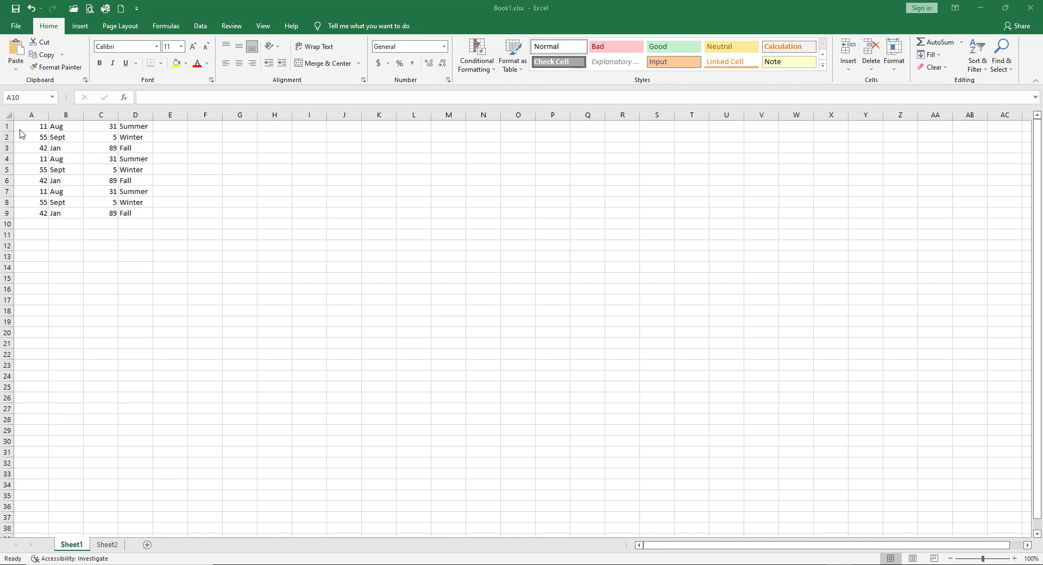
Start a new conditional formatting rule for A1:D9 on Sheet1 using the formula =isodd(row()).
left_click(22, 125)
left_click_drag(27, 125, 147, 213)
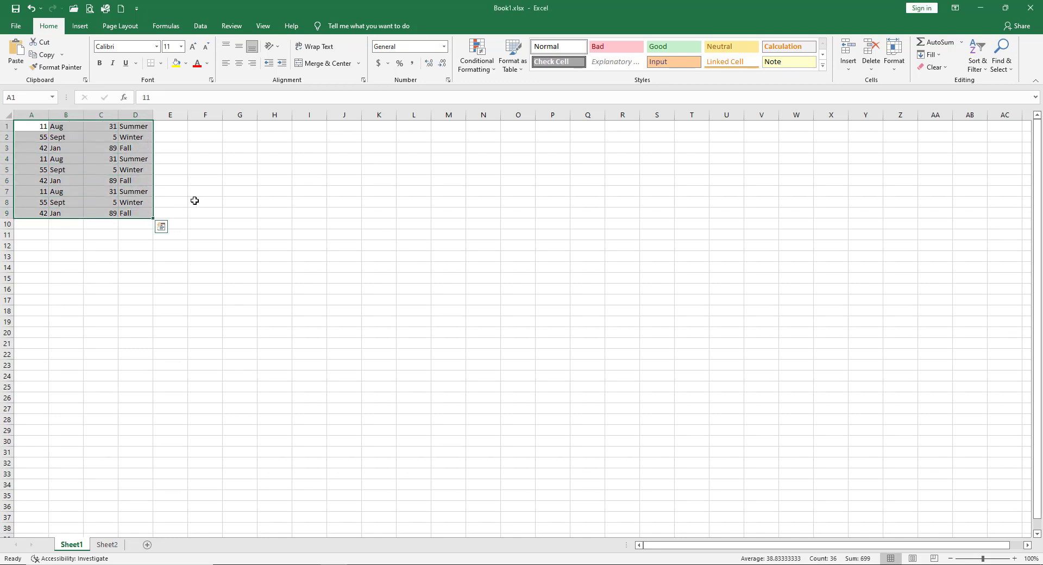
left_click(494, 72)
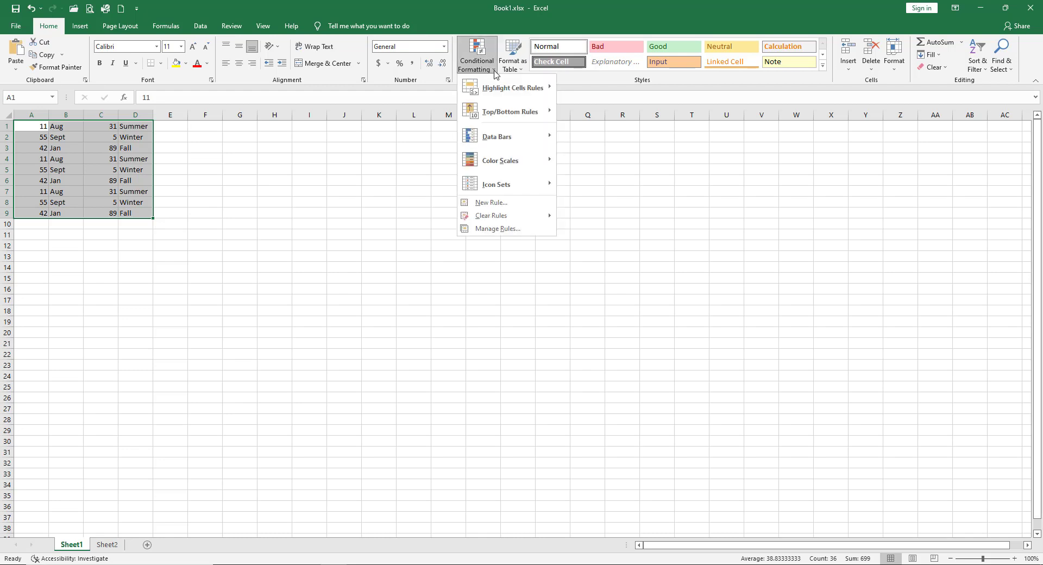
left_click(491, 202)
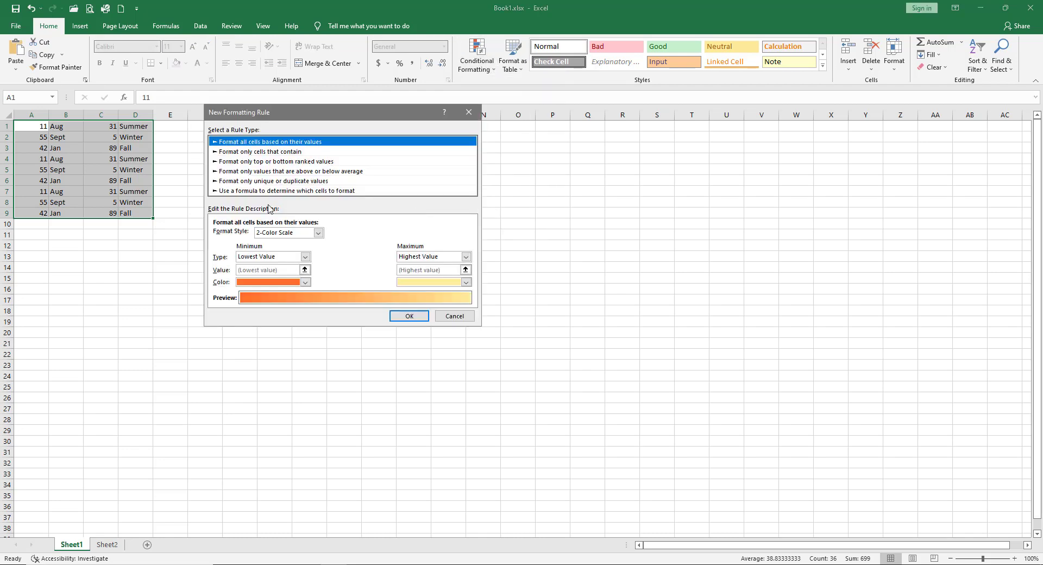
left_click(234, 191)
left_click(225, 235)
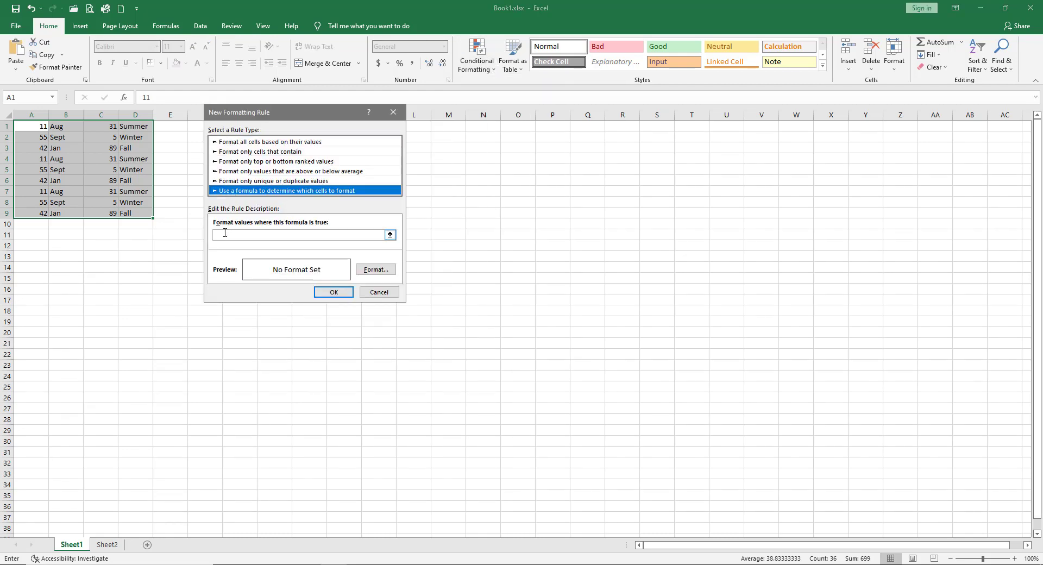
type("=isodd(row())")
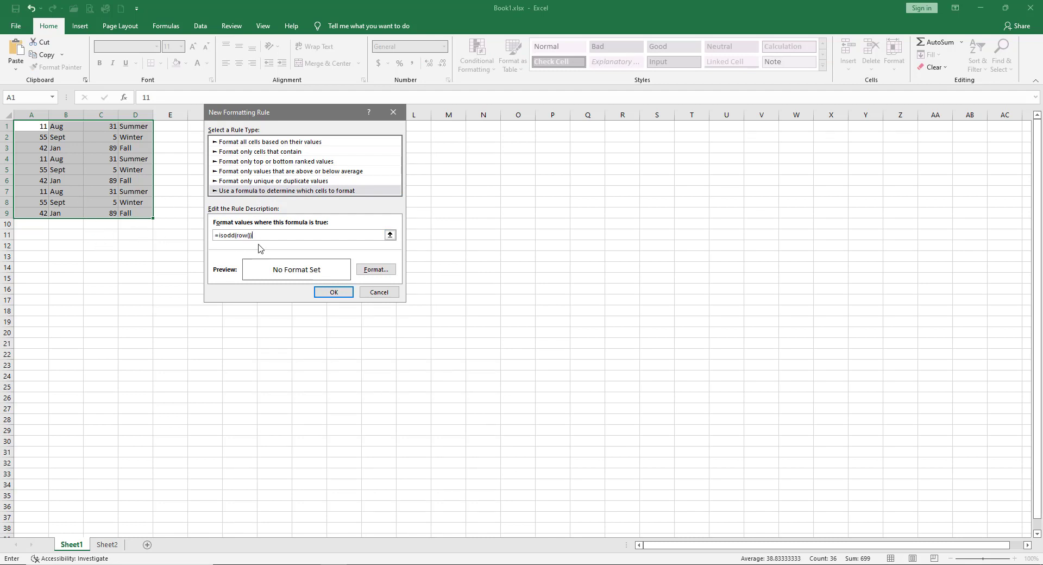
Format the rule with a light gray fill and red strikethrough text, and apply it to A1:D9.
left_click(375, 269)
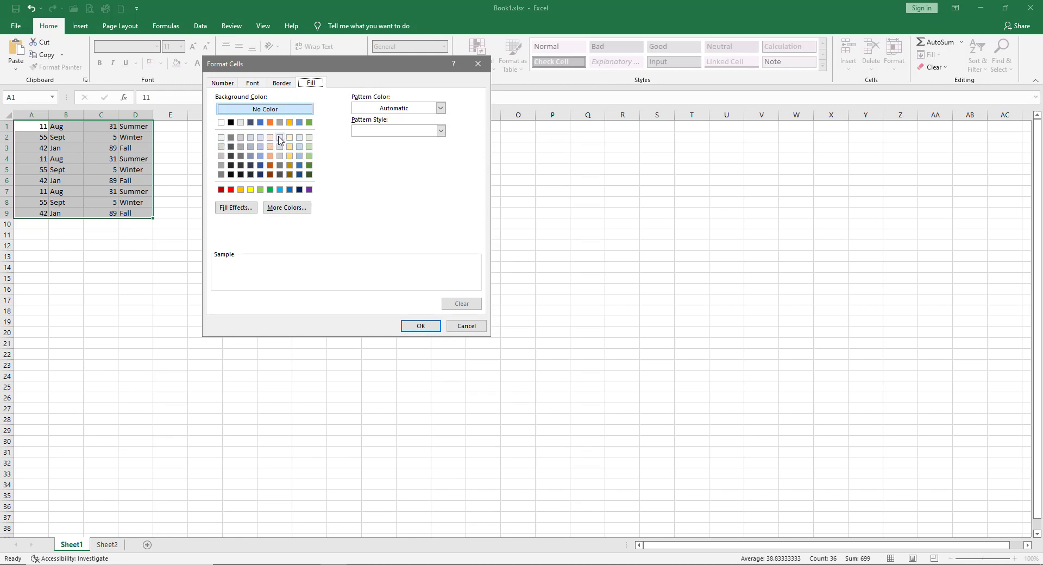
left_click(241, 122)
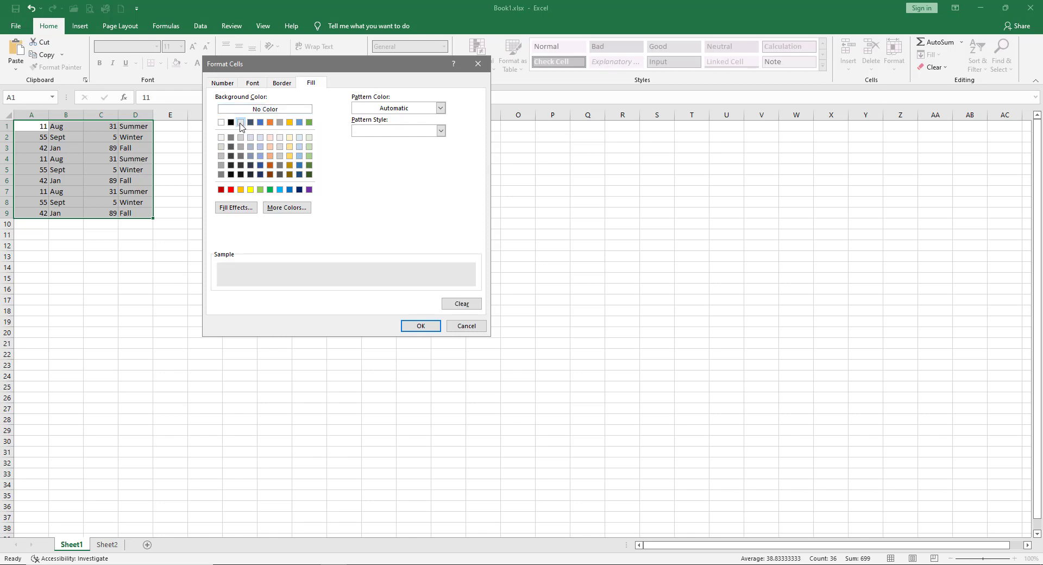
left_click(253, 84)
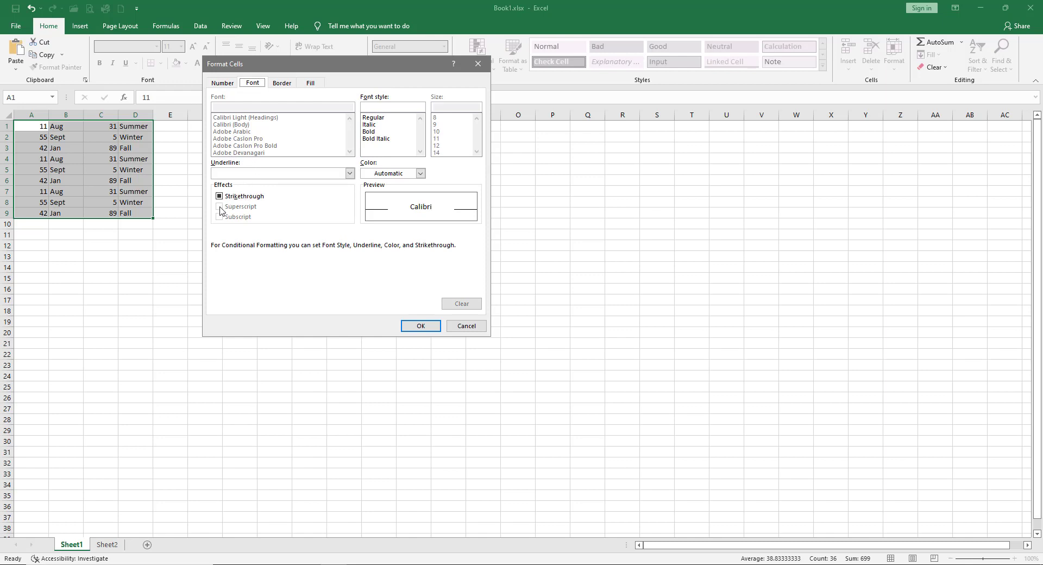
left_click(219, 196)
left_click(420, 174)
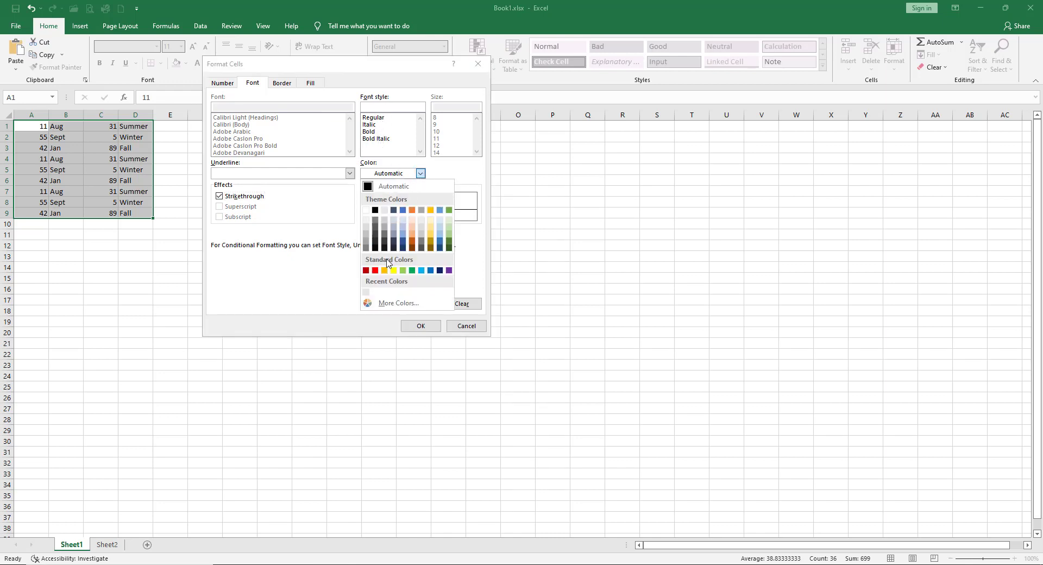
left_click(375, 270)
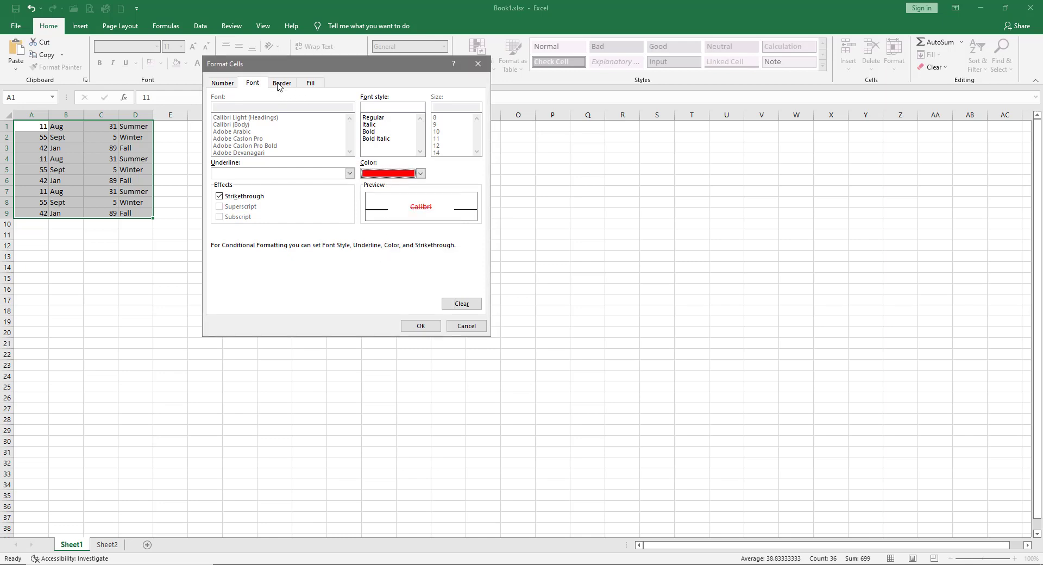
left_click(220, 84)
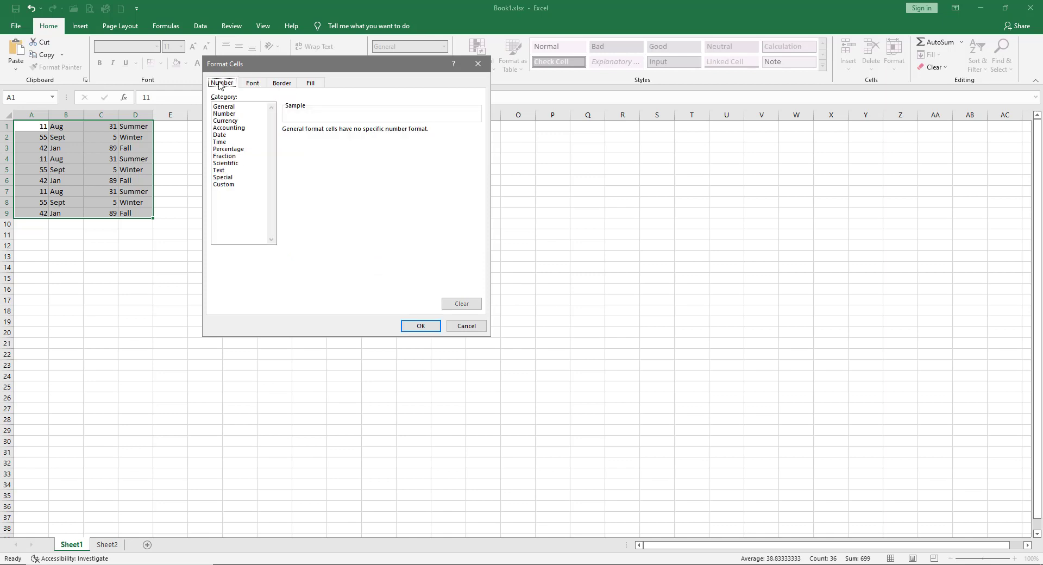
left_click(252, 84)
left_click(281, 84)
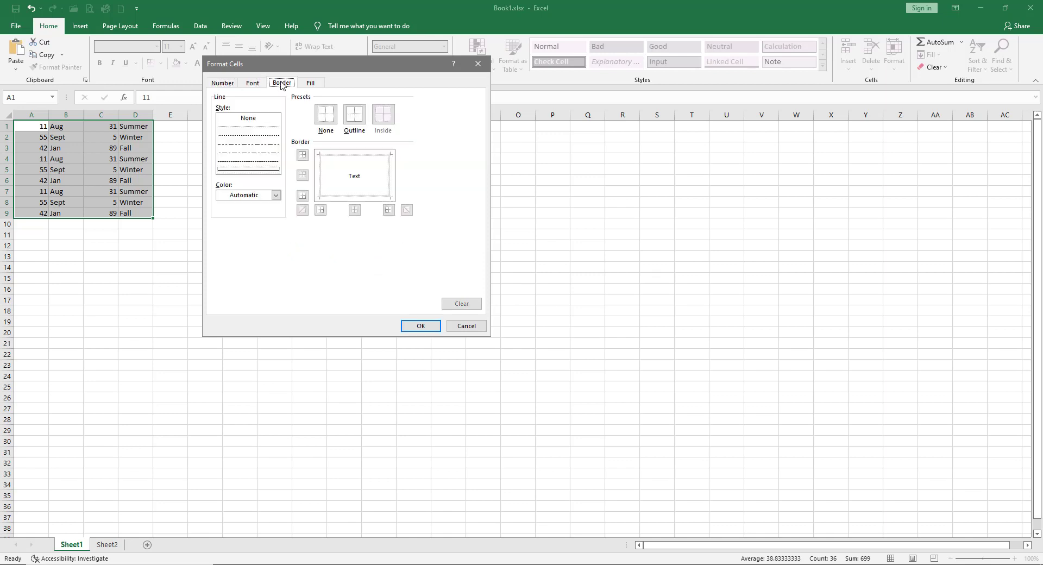
left_click(423, 324)
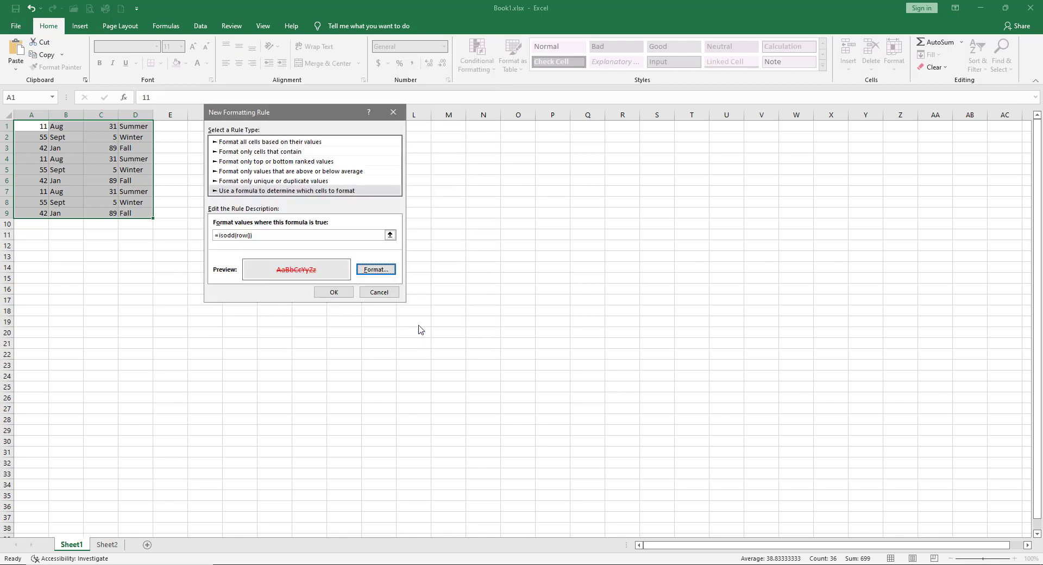
left_click(334, 292)
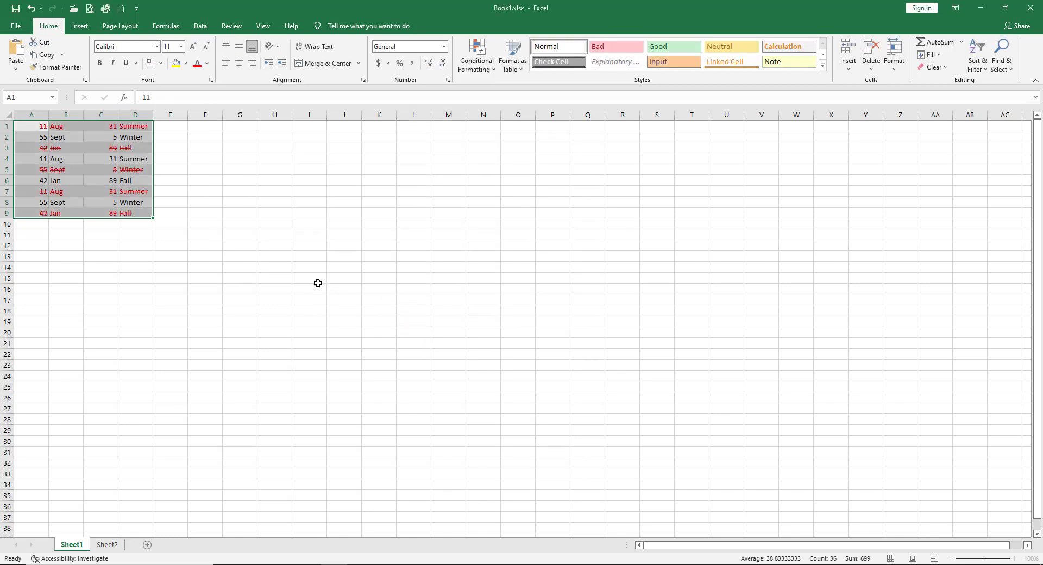
Select A1:D9 again and clear the conditional formatting rules from the selected cells only.
left_click(50, 256)
left_click_drag(33, 127, 137, 213)
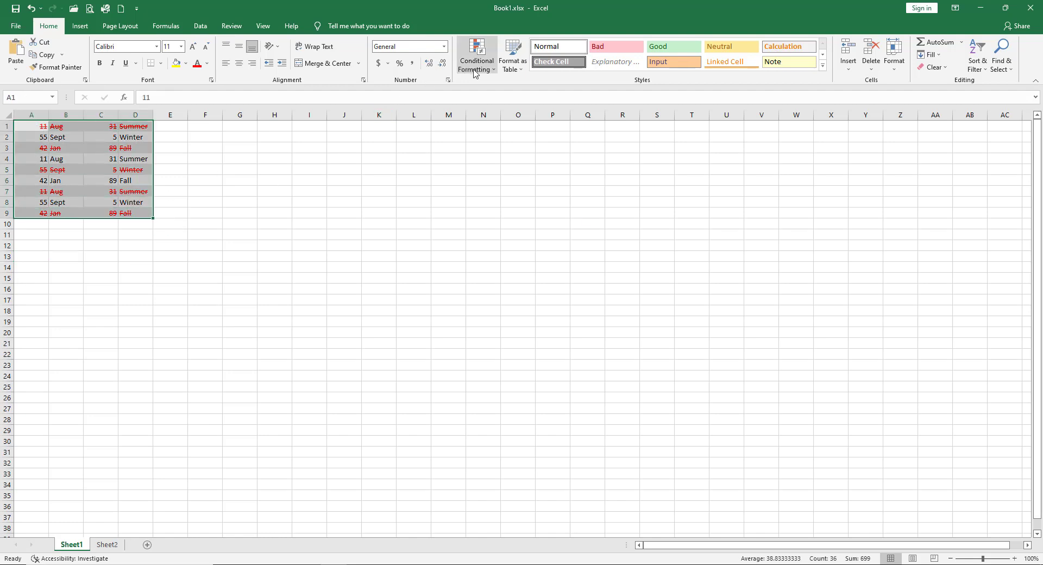
left_click(494, 74)
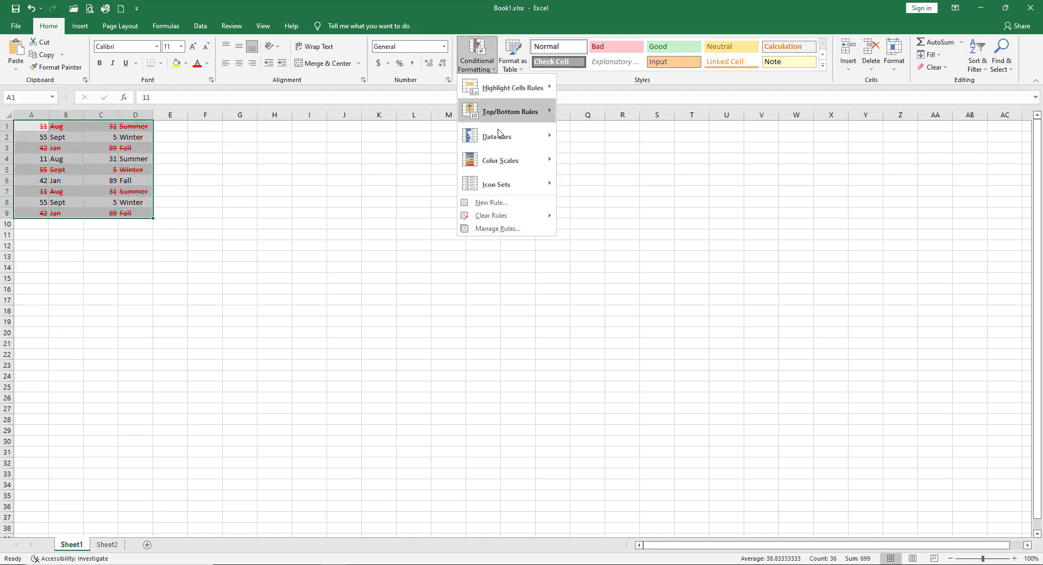
mouse_move(532, 216)
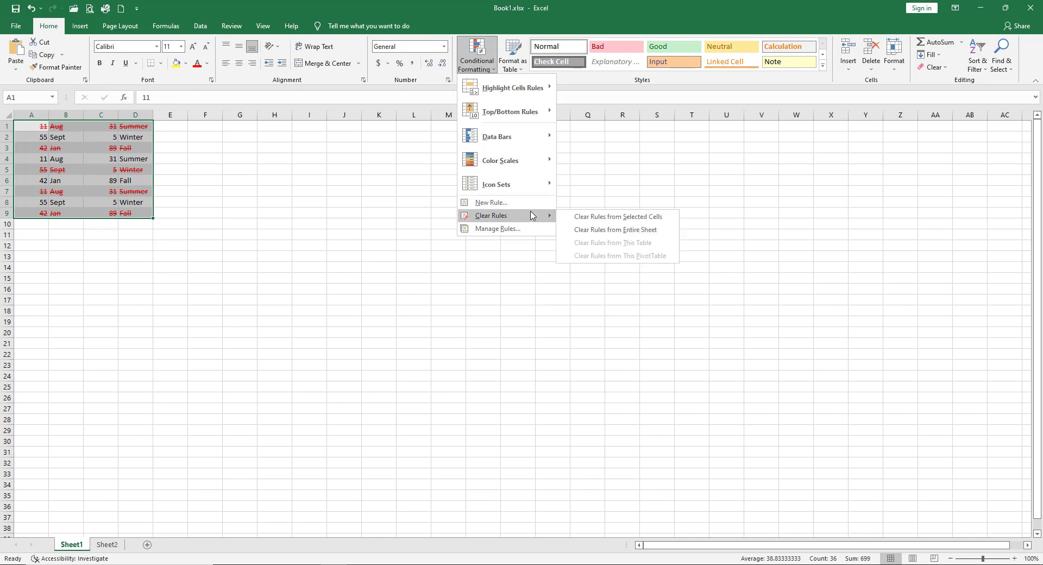
left_click(600, 216)
left_click(37, 228)
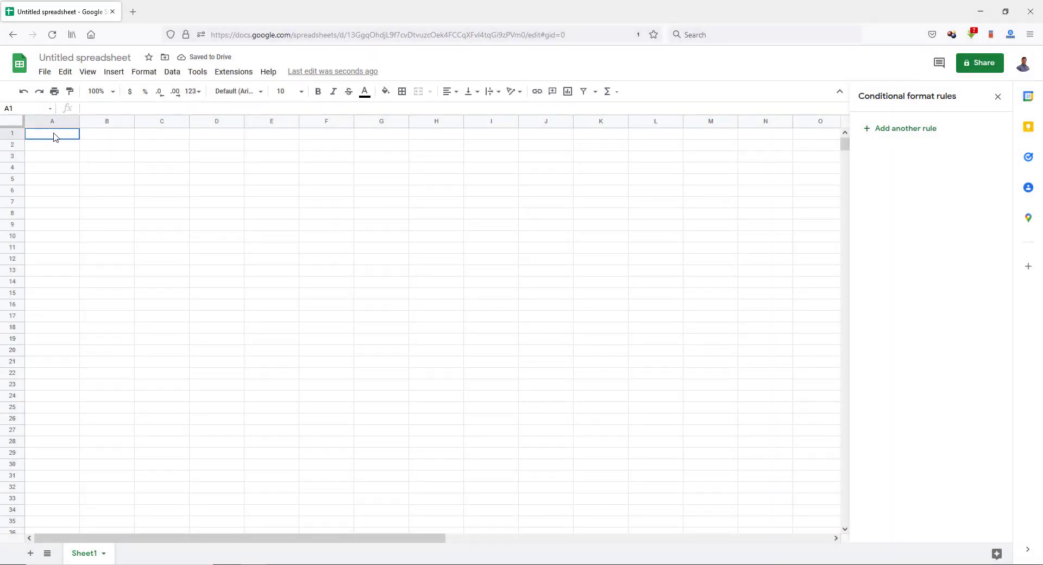
In Google Sheets, create a conditional formatting rule for A1:E18 with the custom formula =isodd(row()).
left_click_drag(54, 136, 272, 332)
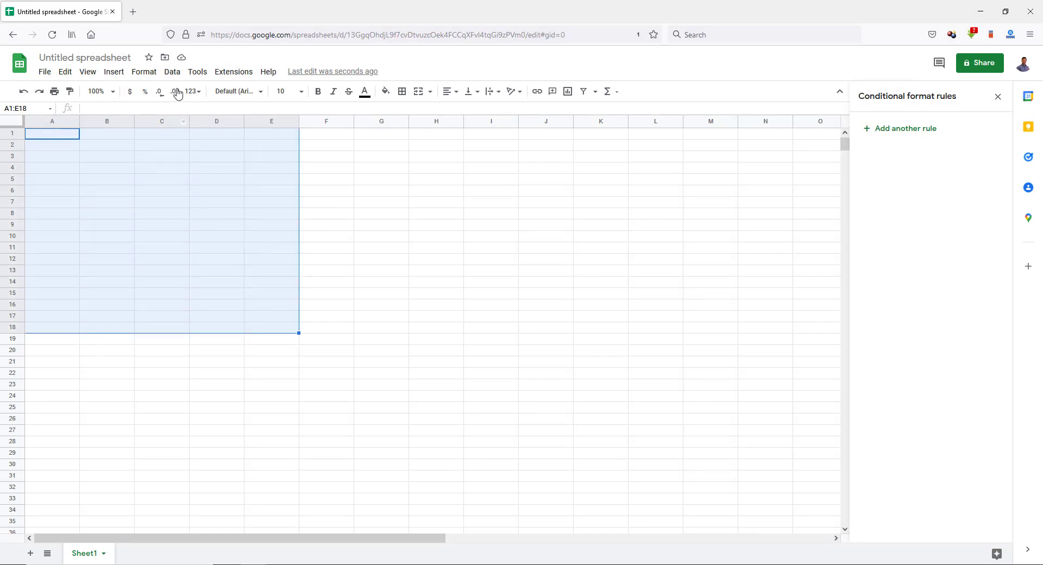
left_click(141, 75)
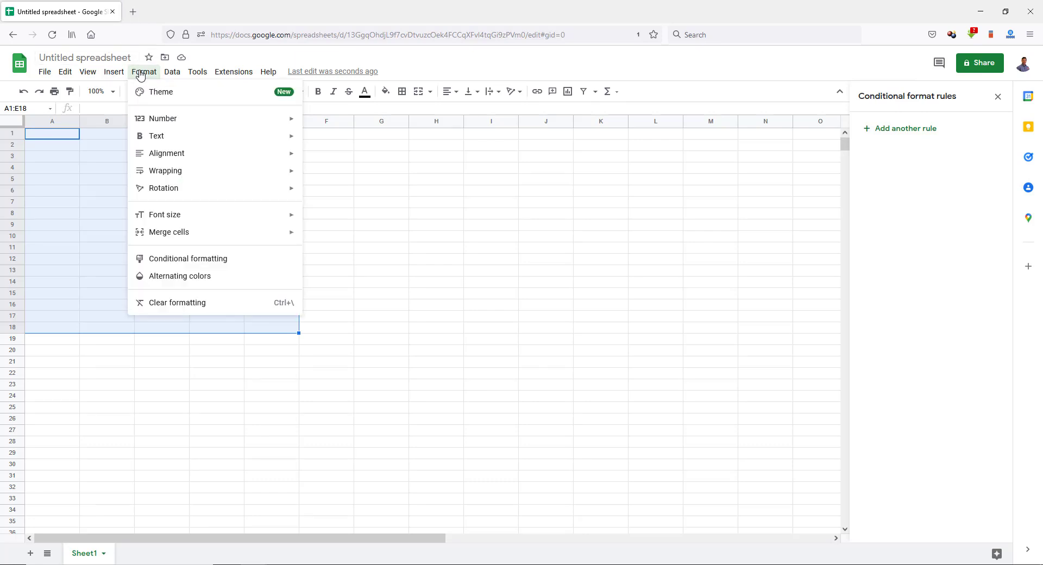
left_click(176, 263)
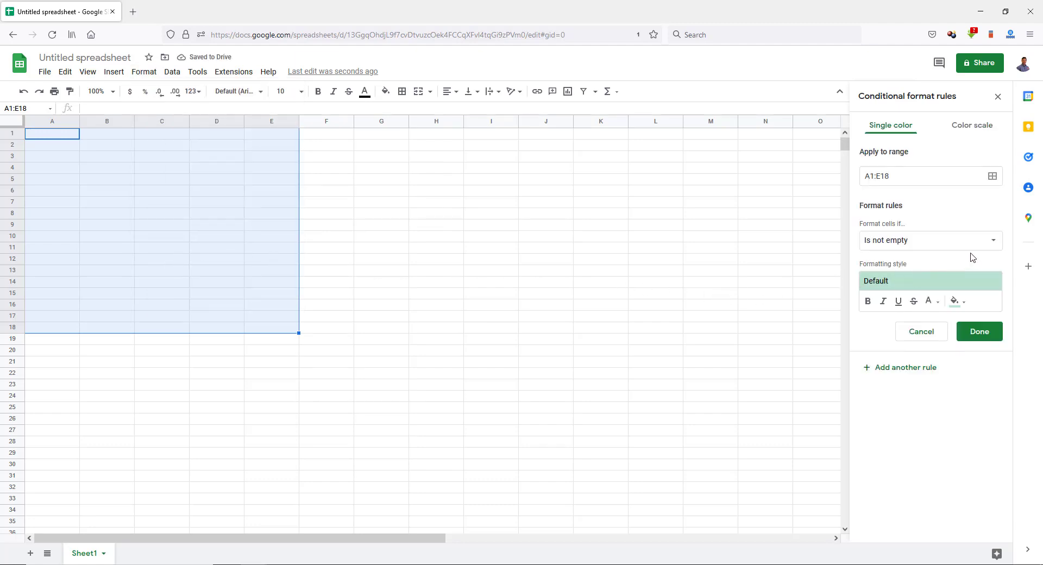
left_click(993, 246)
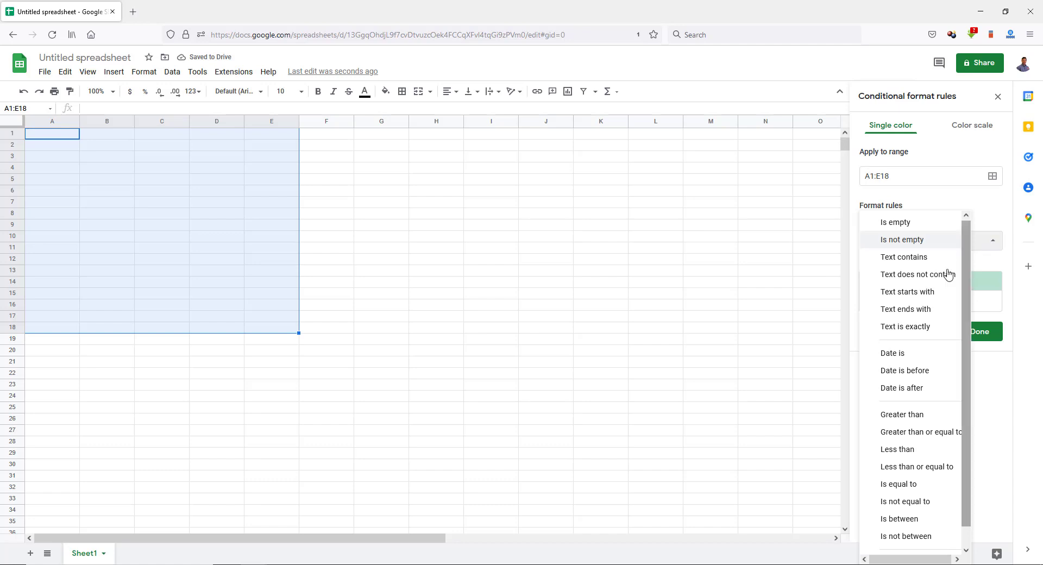
scroll(893, 396, "down", 1)
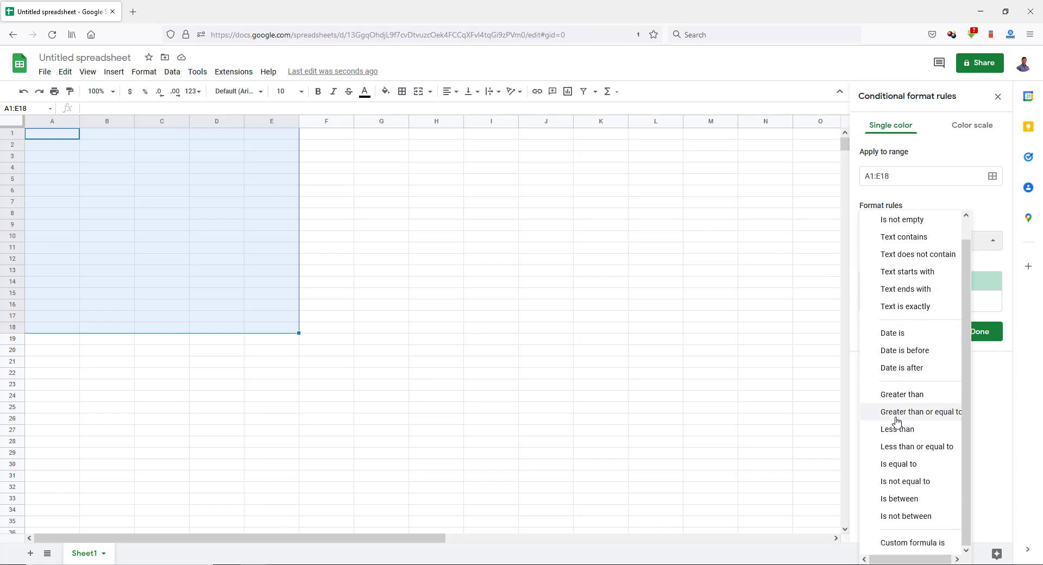
left_click(912, 542)
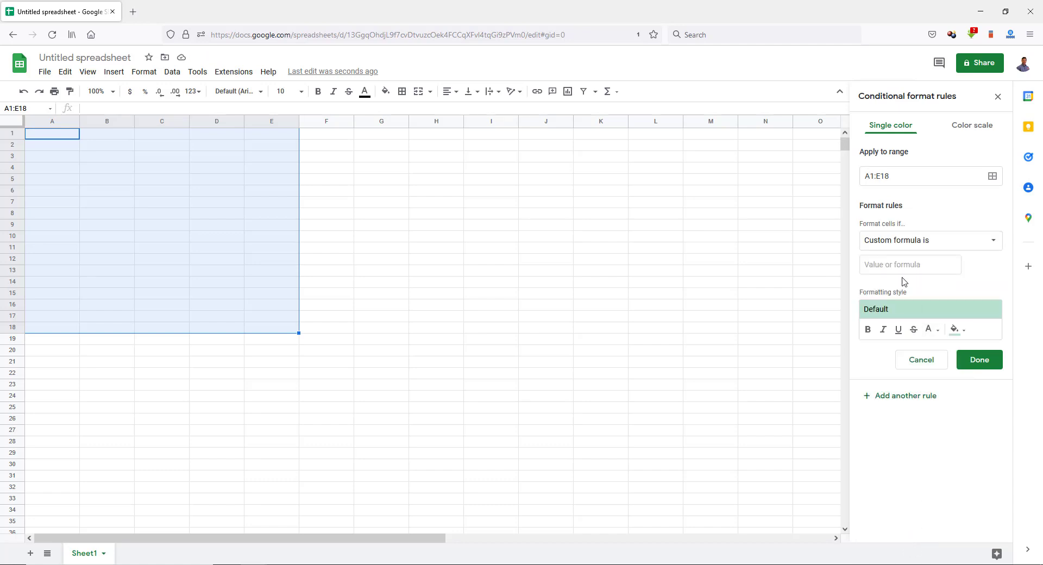
left_click(871, 266)
type("=isodd(row())")
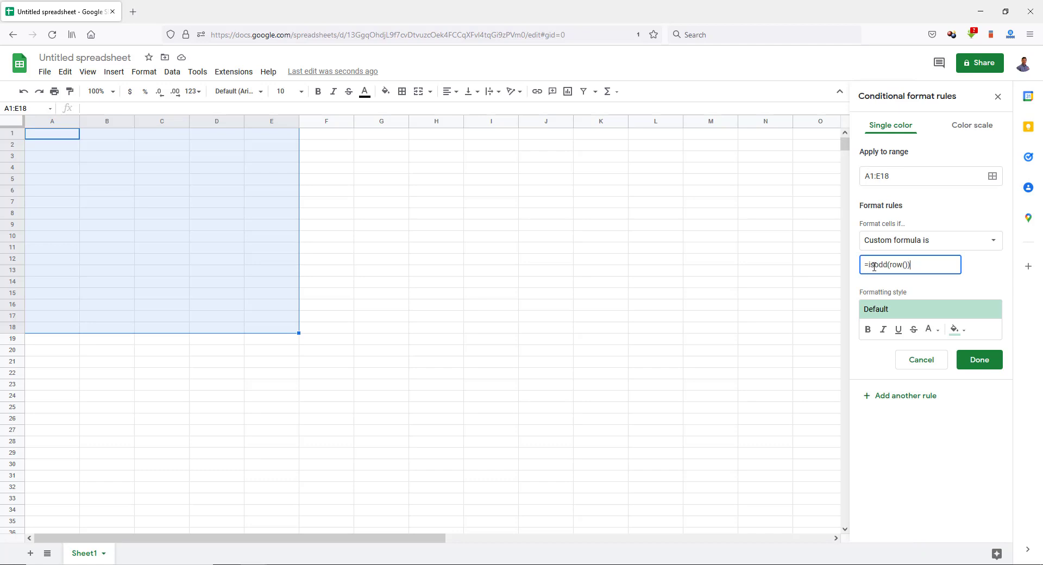
Set the rule's fill color to gray and save it for A1:E18.
left_click(960, 332)
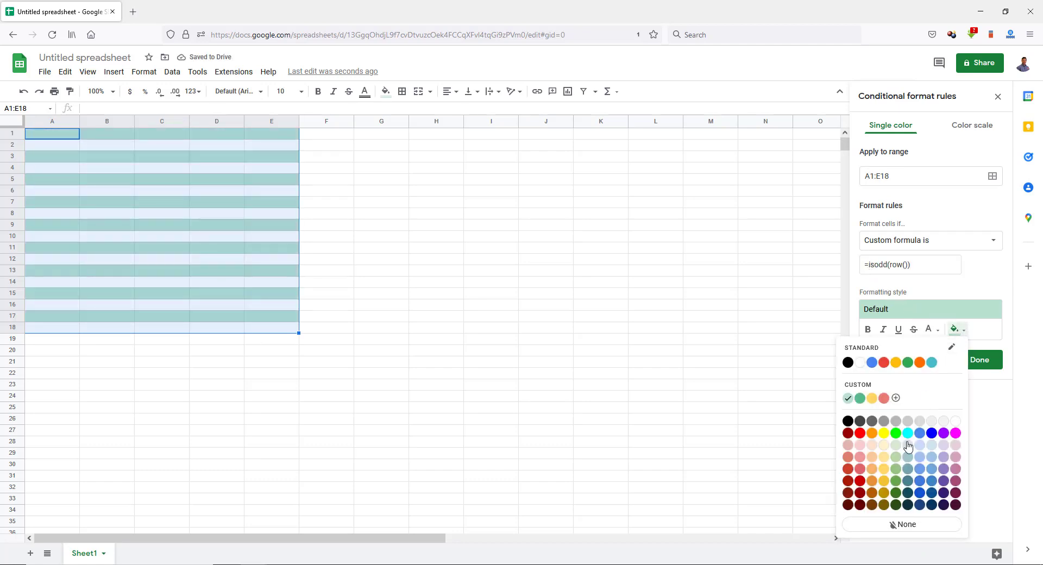
left_click(908, 422)
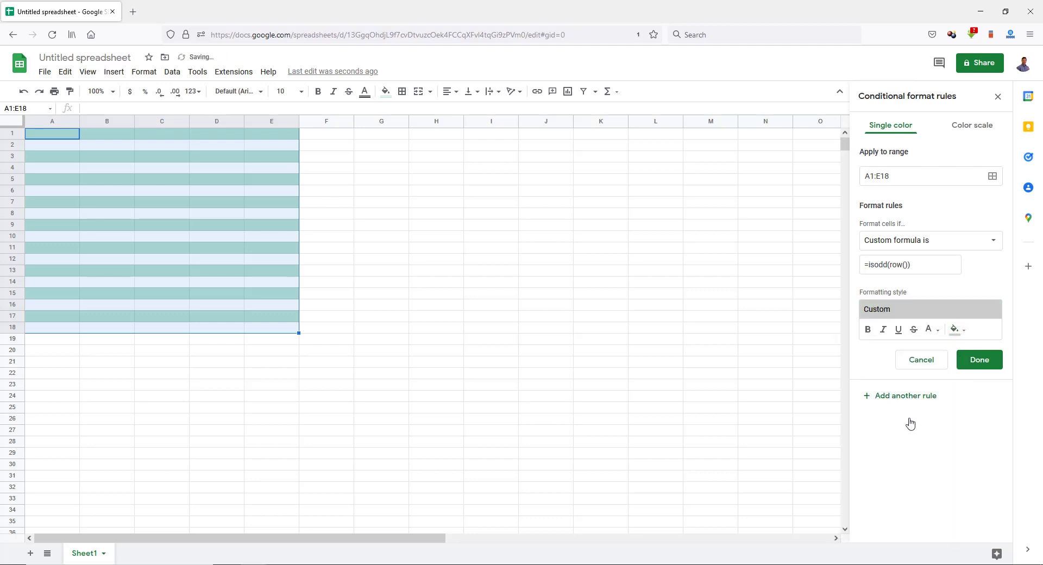
left_click(980, 362)
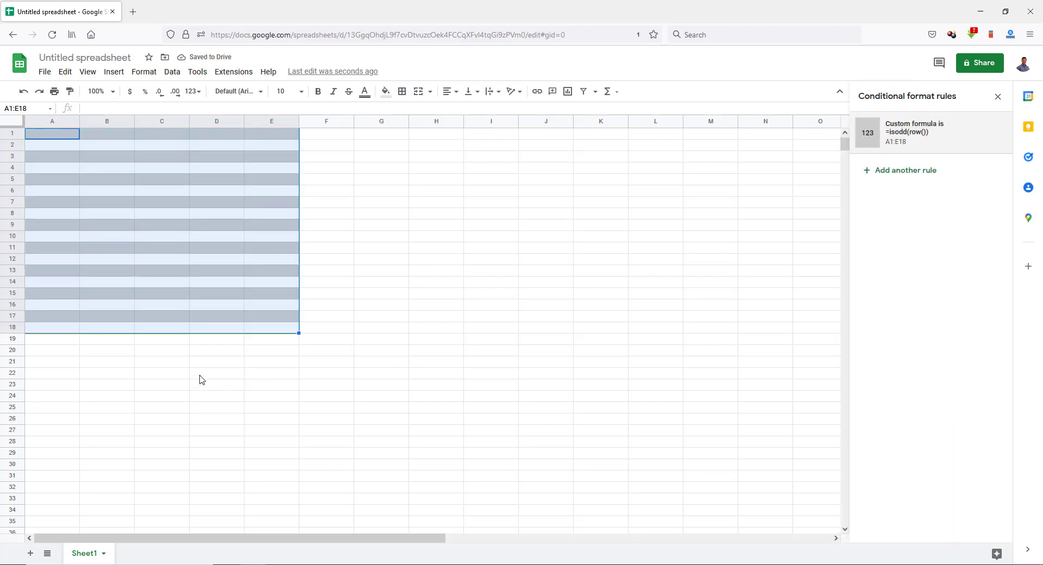
left_click(179, 362)
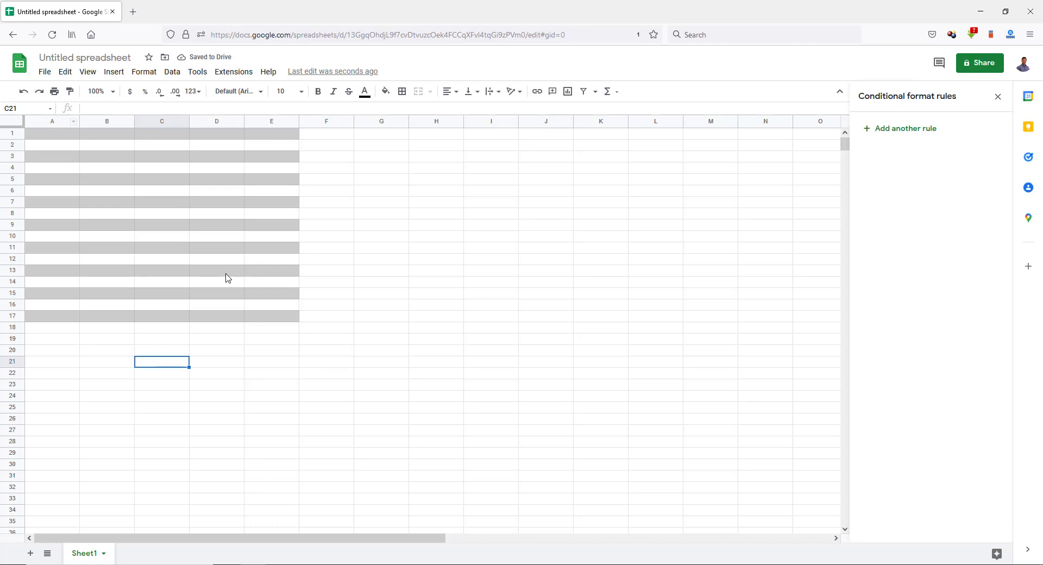
Select A1:E18 and add a second conditional formatting rule with the custom formula =isodd(row()).
mouse_move(45, 136)
left_mouse_down()
mouse_move(93, 135)
mouse_move(256, 185)
mouse_move(298, 329)
left_mouse_up()
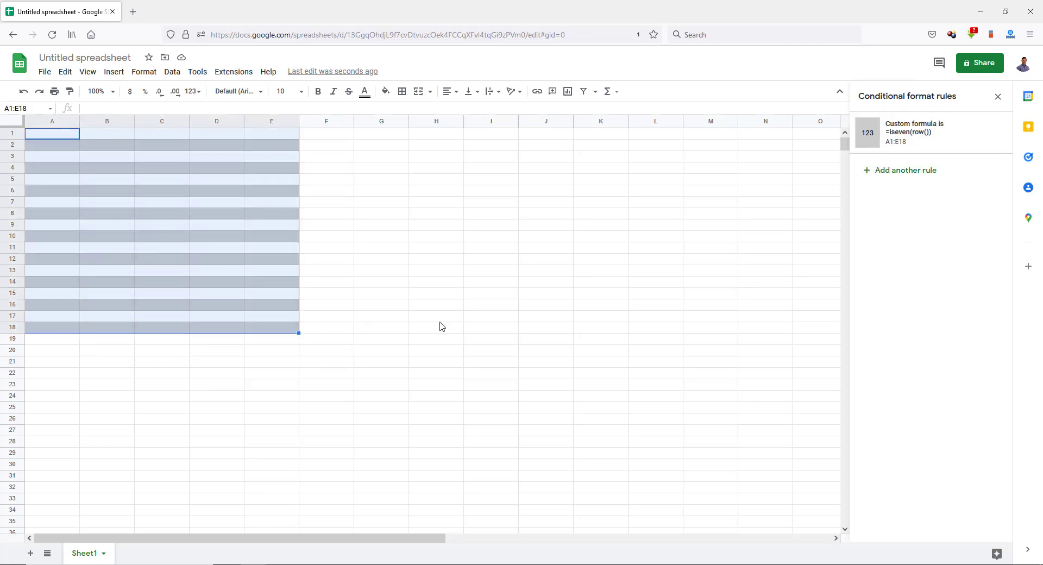
left_click(899, 132)
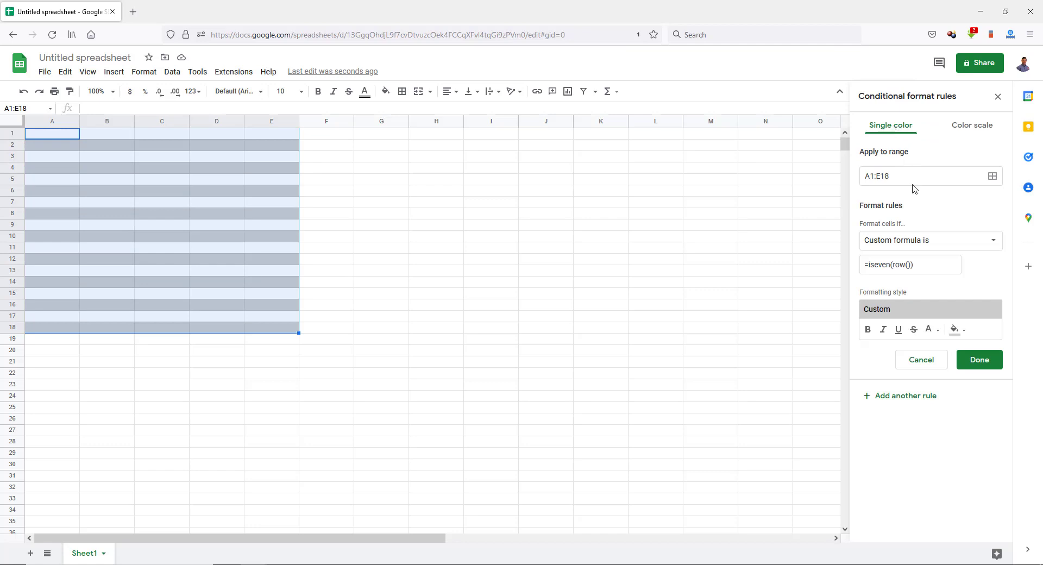
left_click(891, 396)
left_click(875, 266)
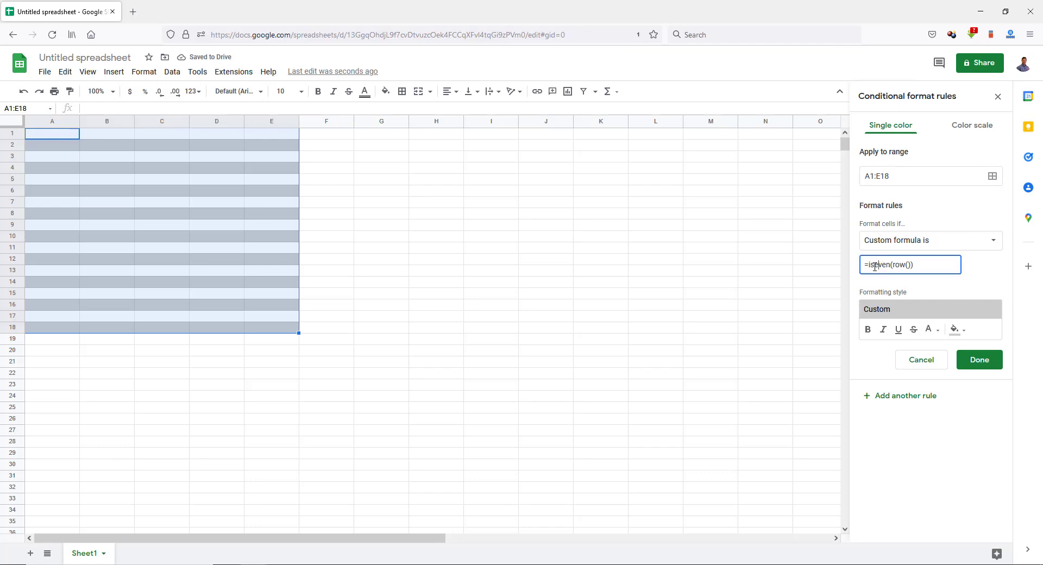
type("odd")
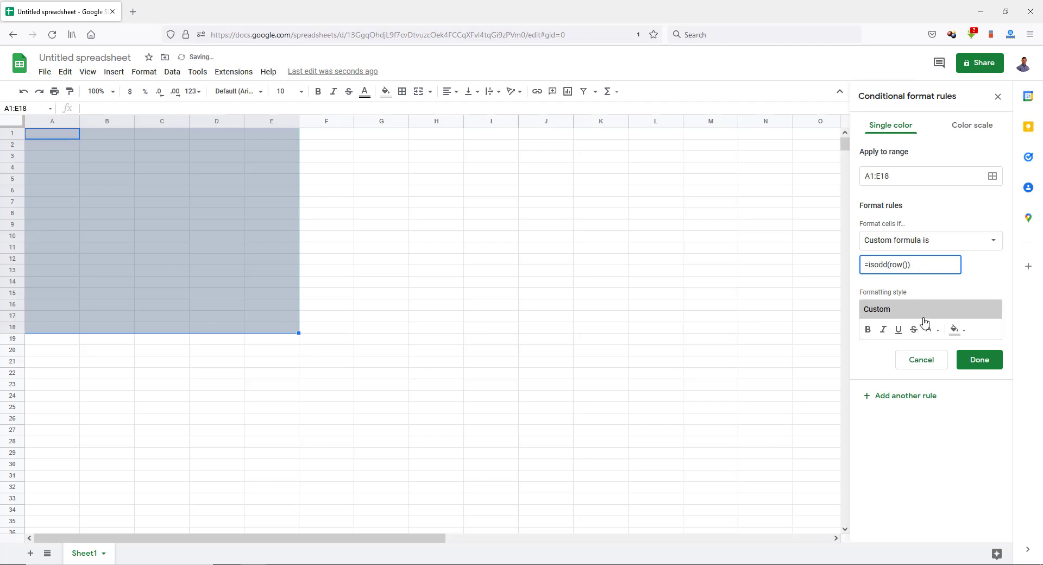
Set the odd-row rule's fill color to cyan and save it for A1:E18.
left_click(956, 330)
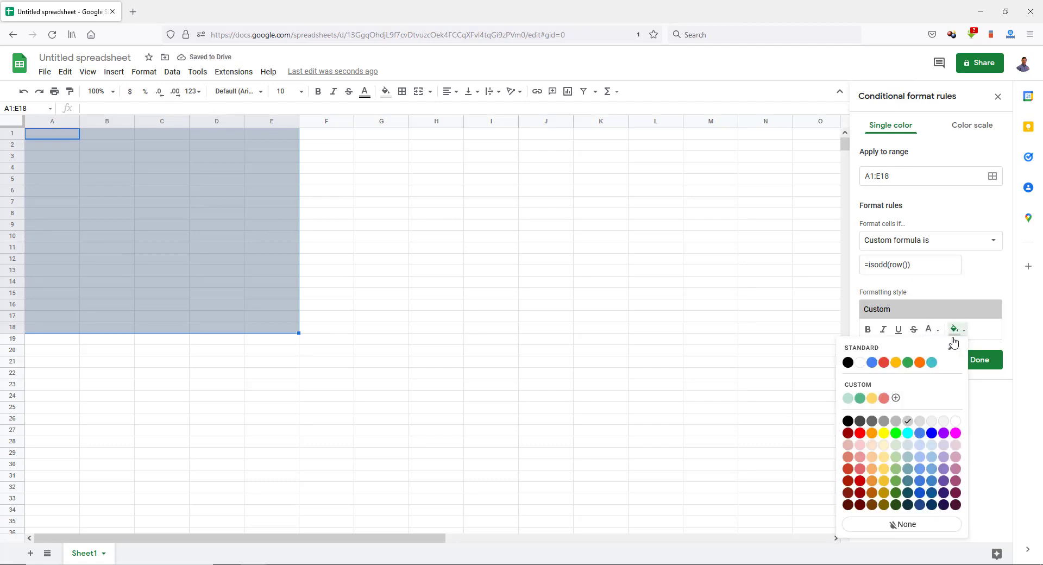
left_click(908, 362)
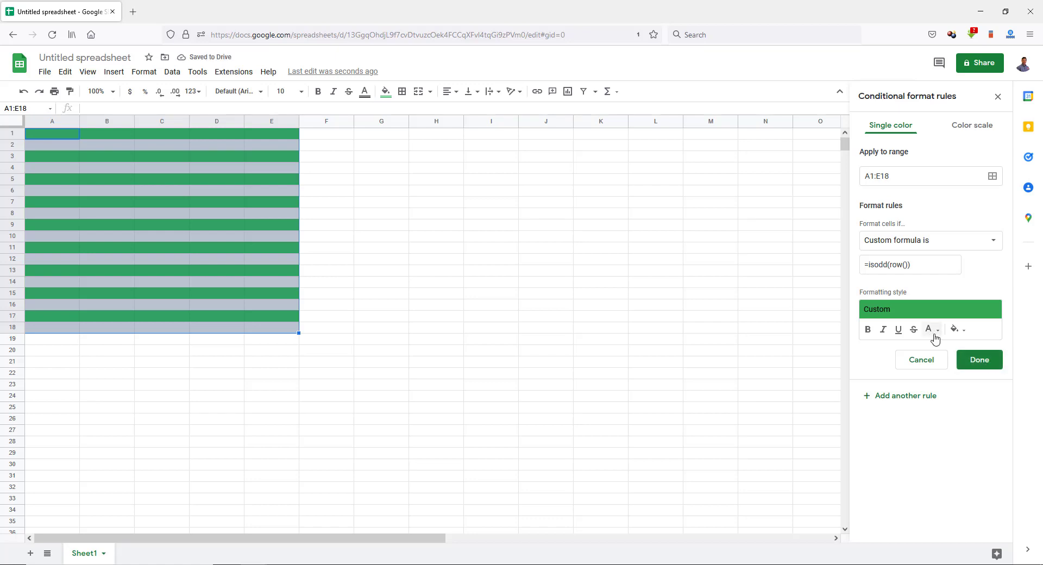
left_click(961, 331)
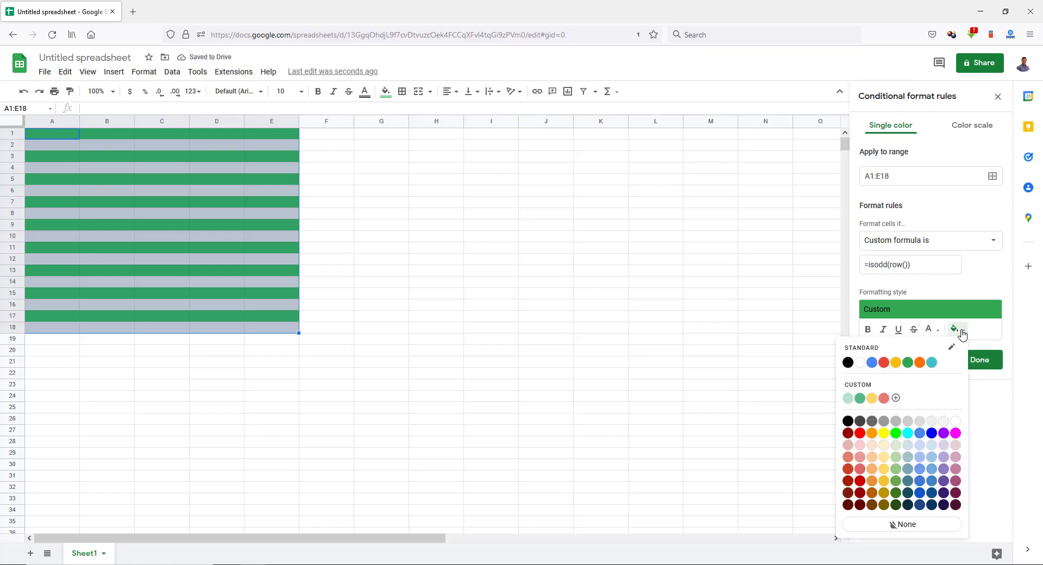
left_click(907, 433)
left_click(979, 360)
left_click(422, 275)
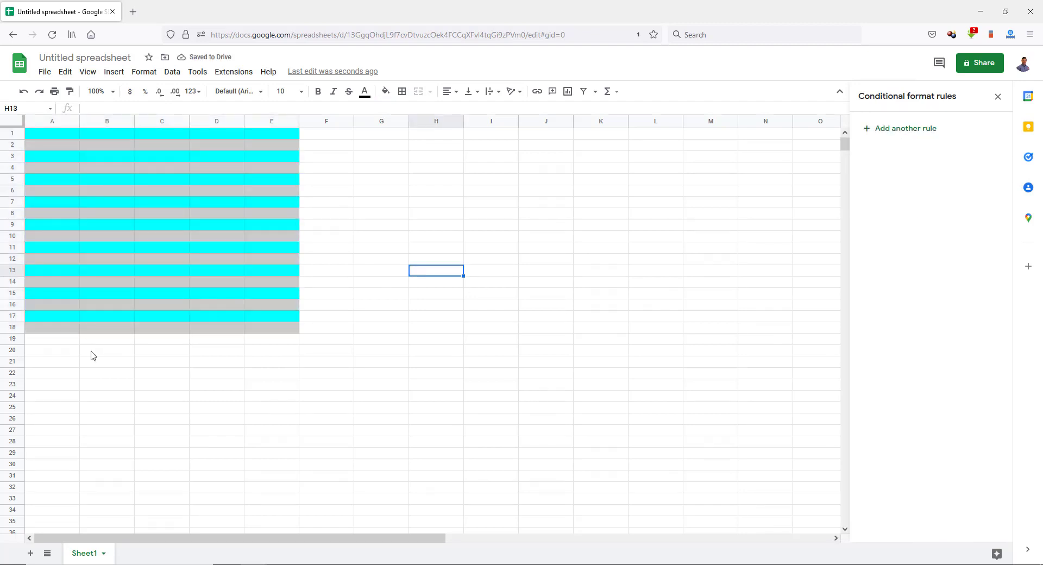
Select A1:E18 again and delete both of its conditional formatting rules.
left_click(34, 136)
left_click_drag(39, 136, 287, 329)
left_click(992, 175)
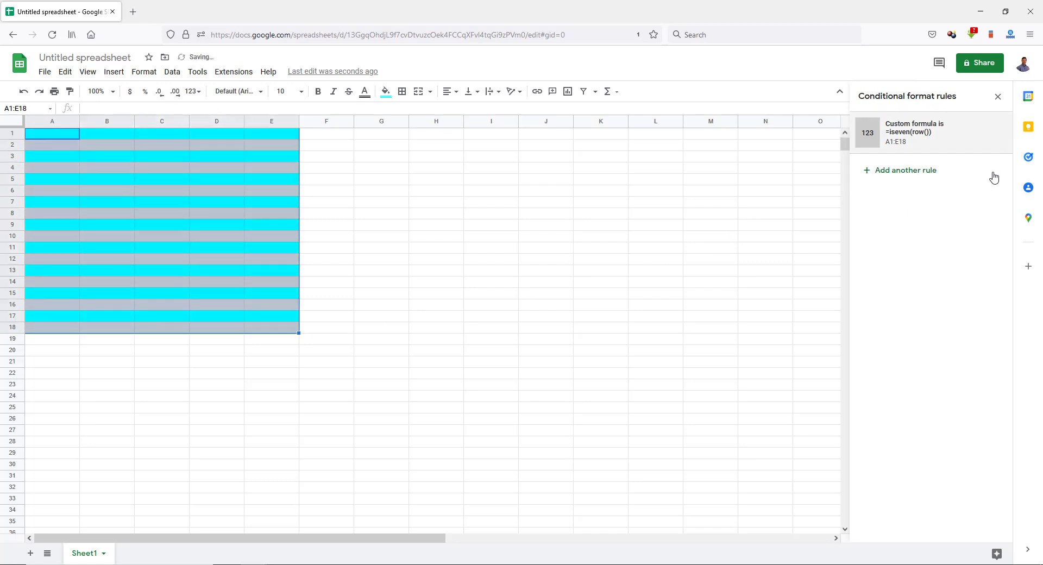
left_click(993, 133)
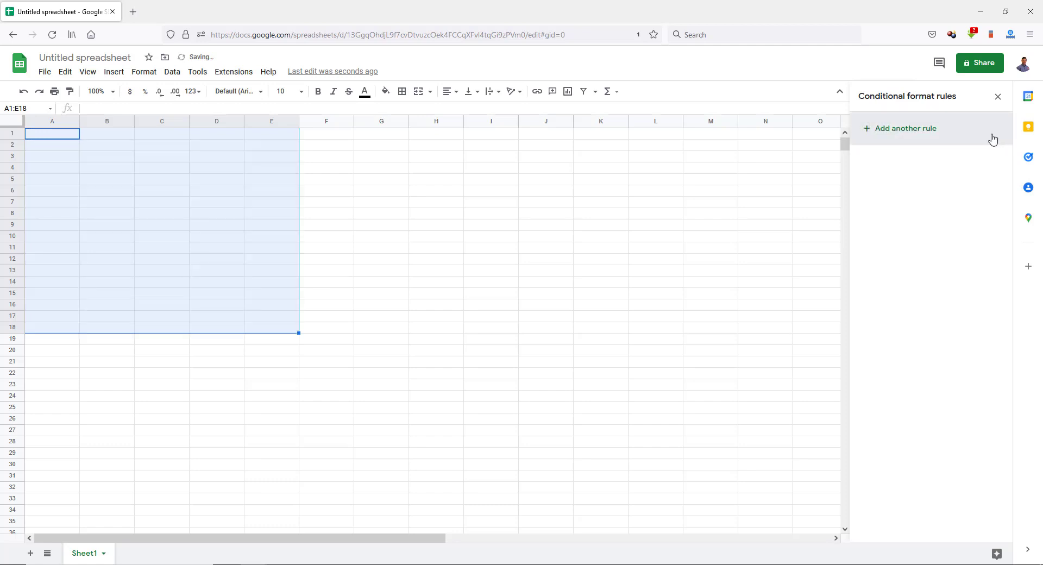
left_click(56, 137)
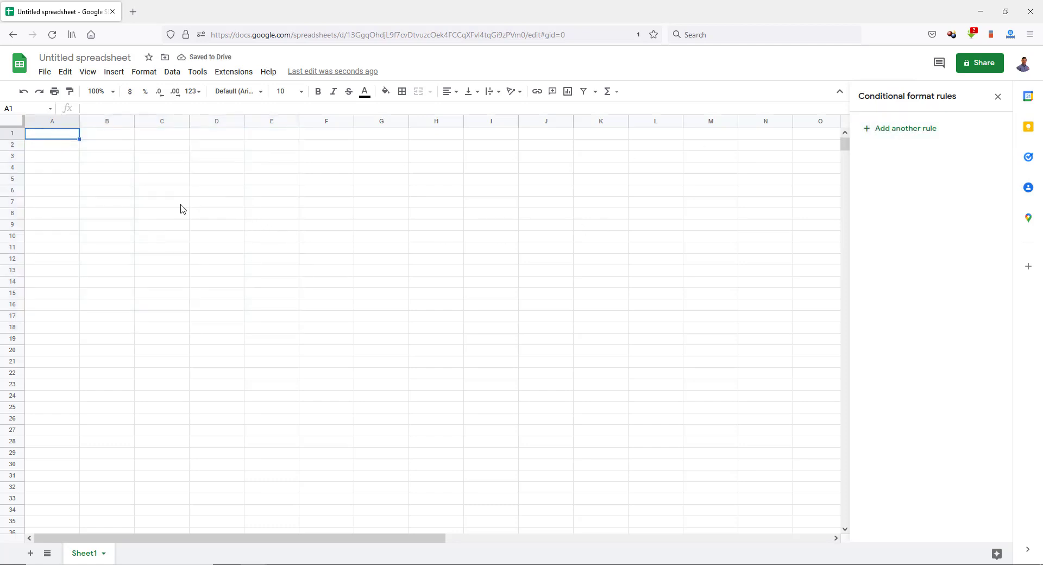
Select the entire sheet and create a conditional formatting rule for A1:Z1000 with the custom formula =isodd(row()).
left_click(13, 121)
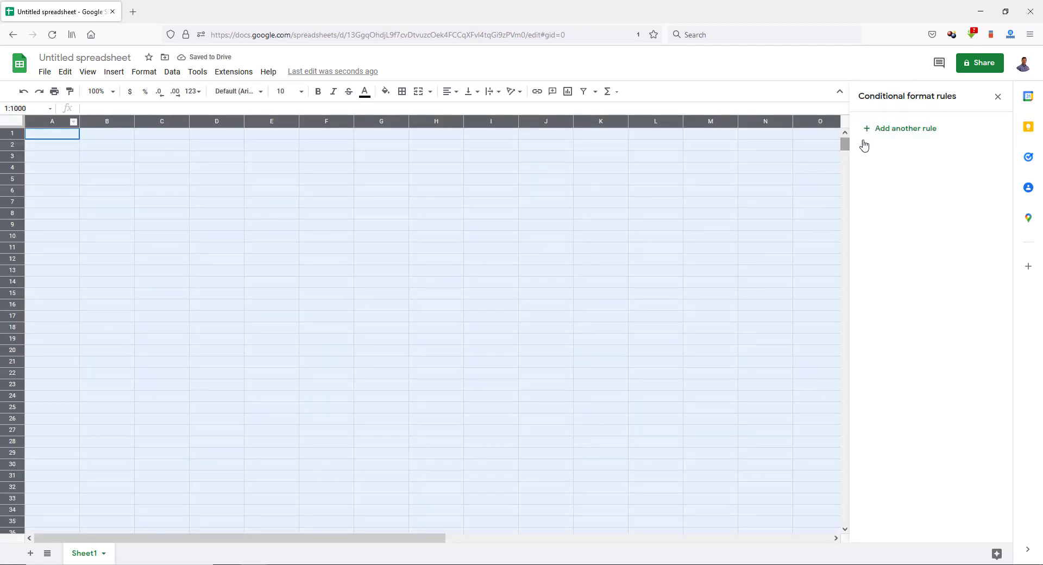
left_click(891, 129)
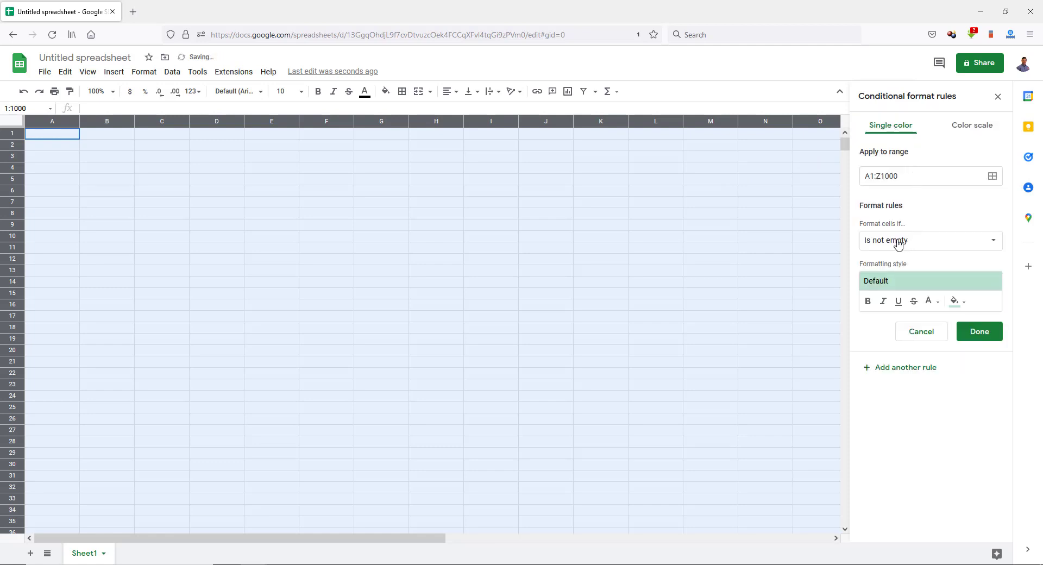
left_click(993, 241)
scroll(900, 470, "down", 1)
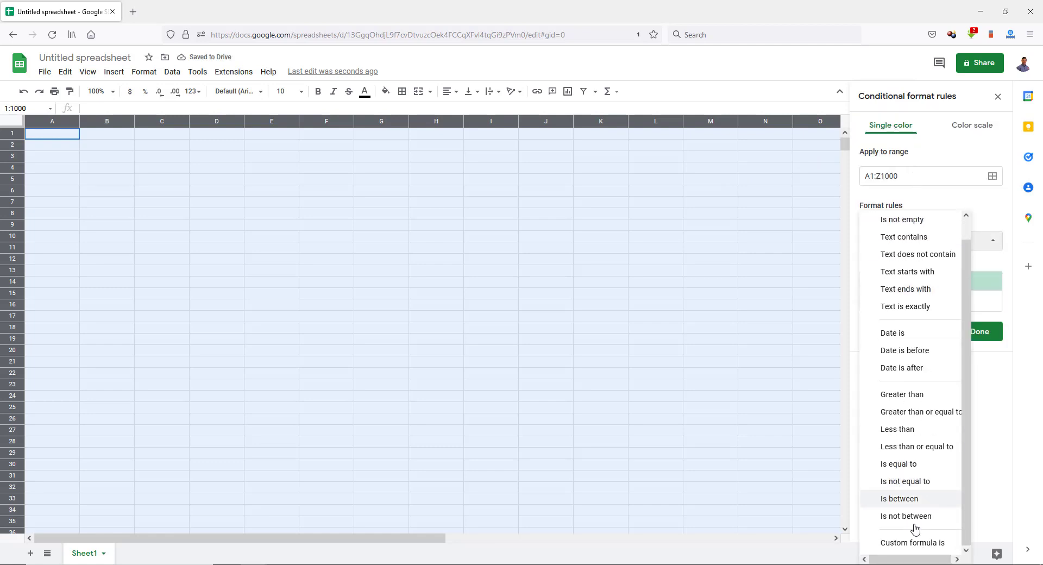
left_click(913, 543)
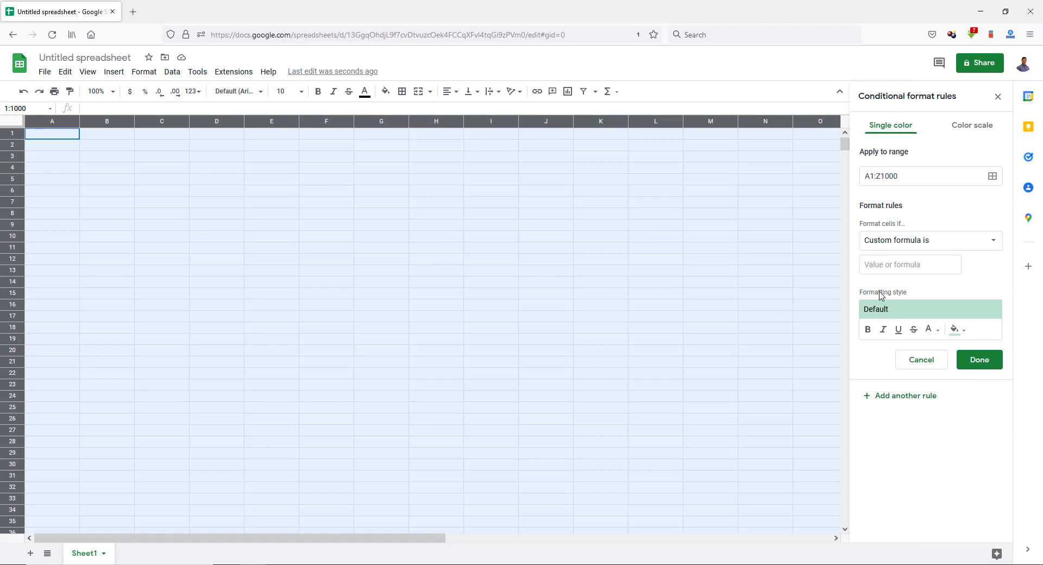
left_click(875, 266)
type("=isodd(row())")
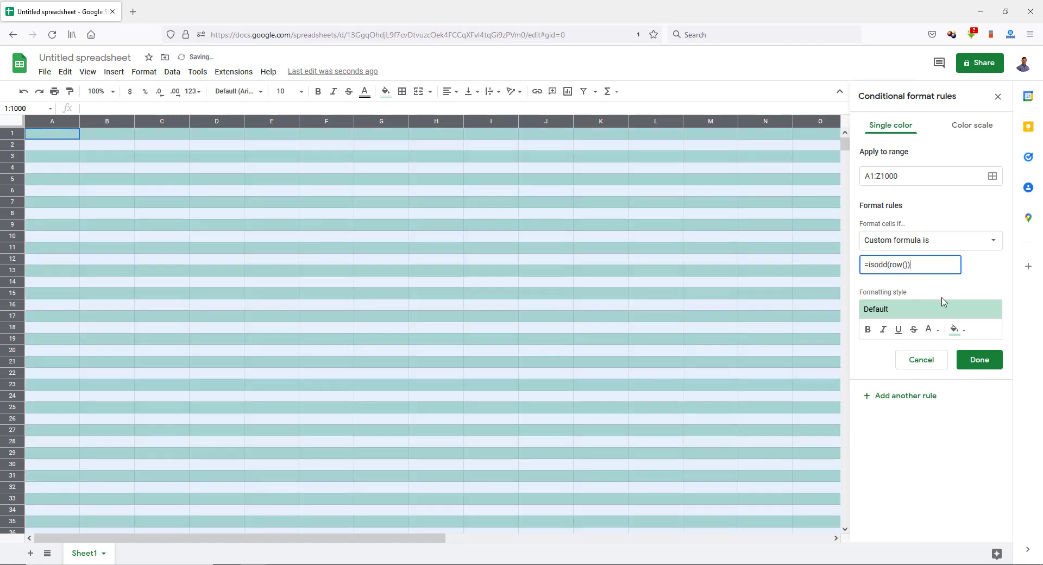
Save the whole-sheet rule with a light gray fill, and delete that rule from the sheet.
left_click(961, 329)
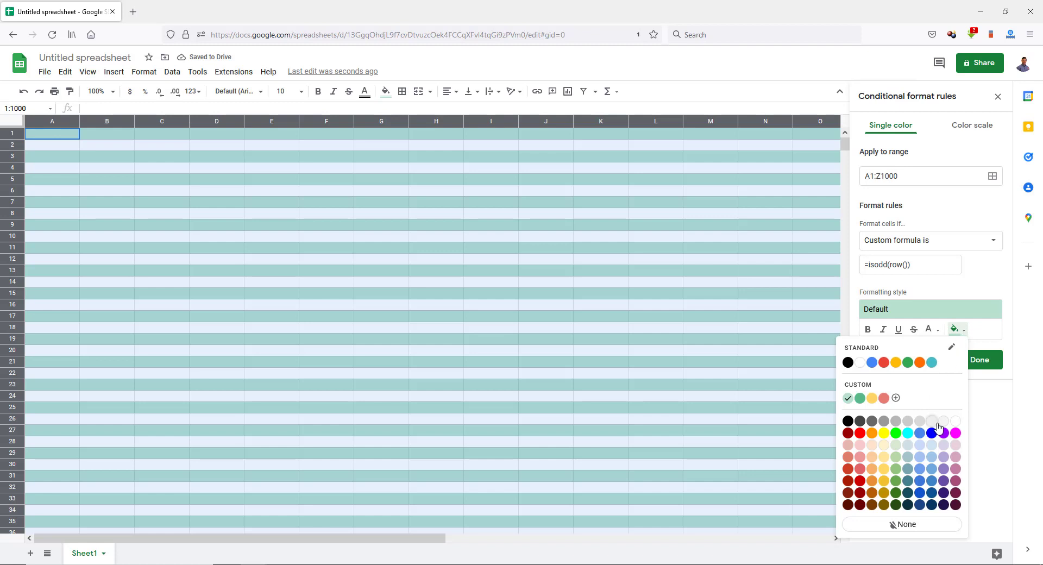
left_click(932, 426)
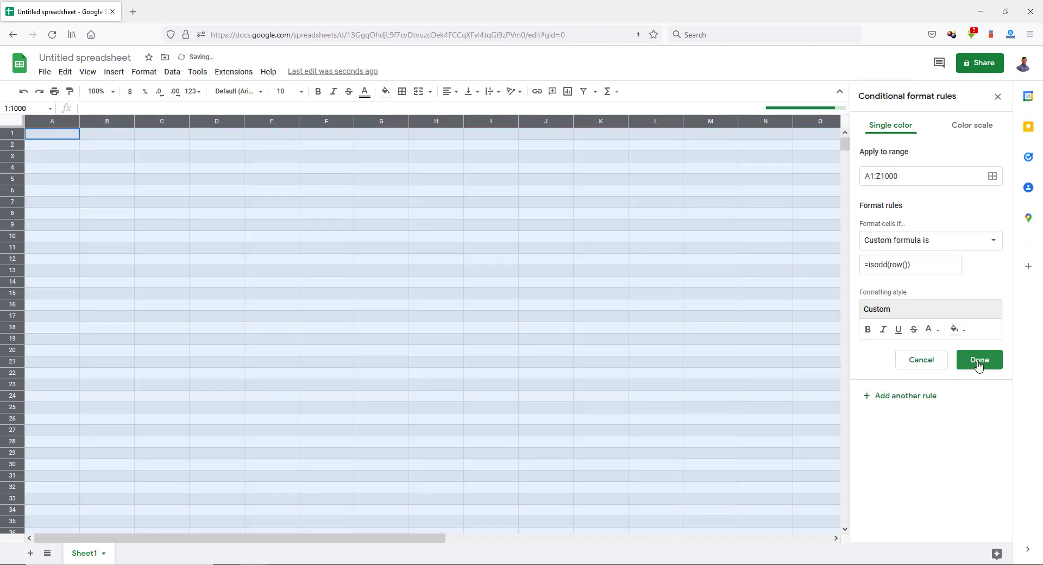
left_click(979, 359)
left_click(823, 363)
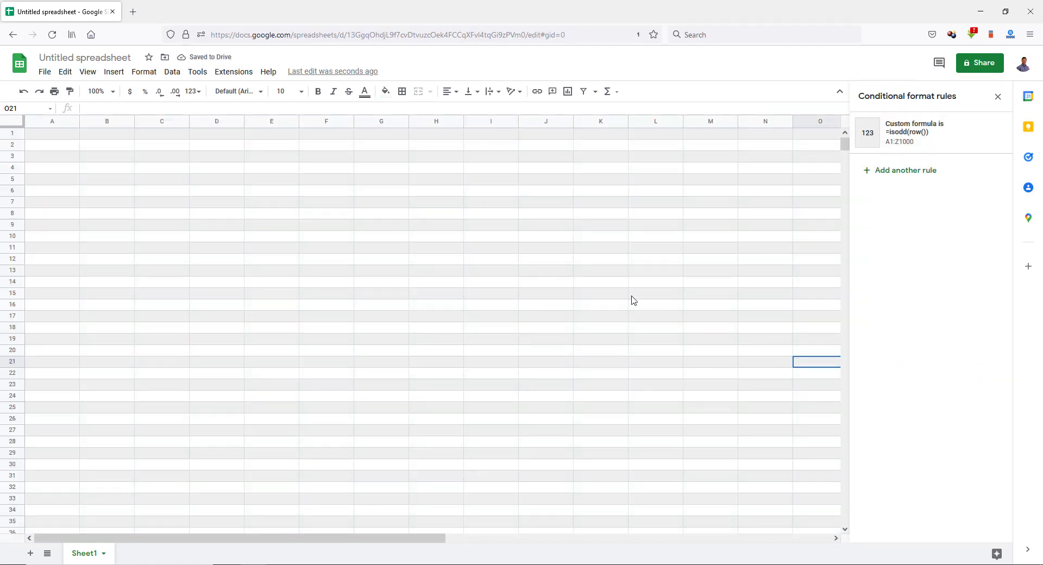
left_click(997, 140)
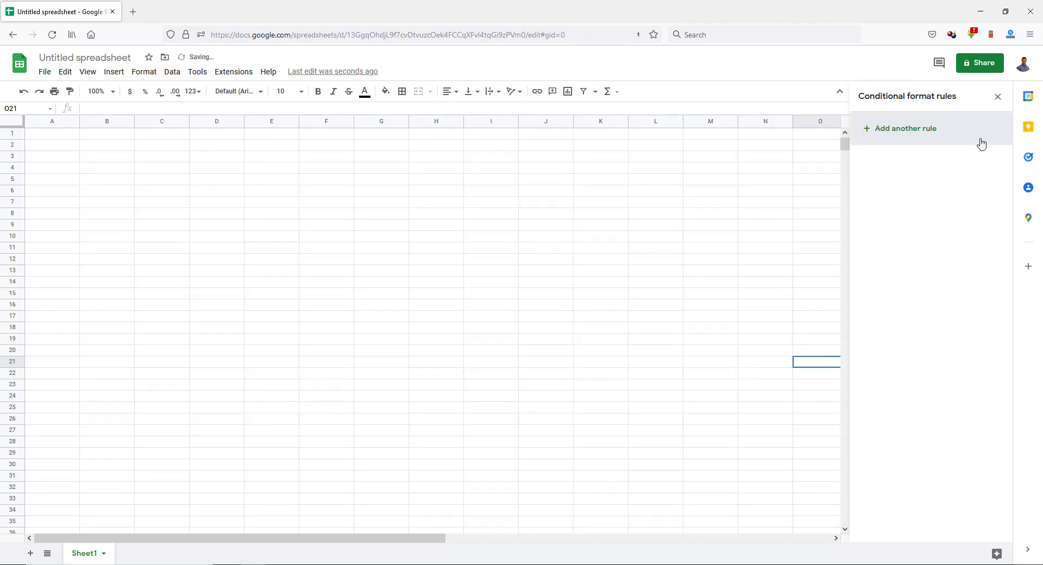
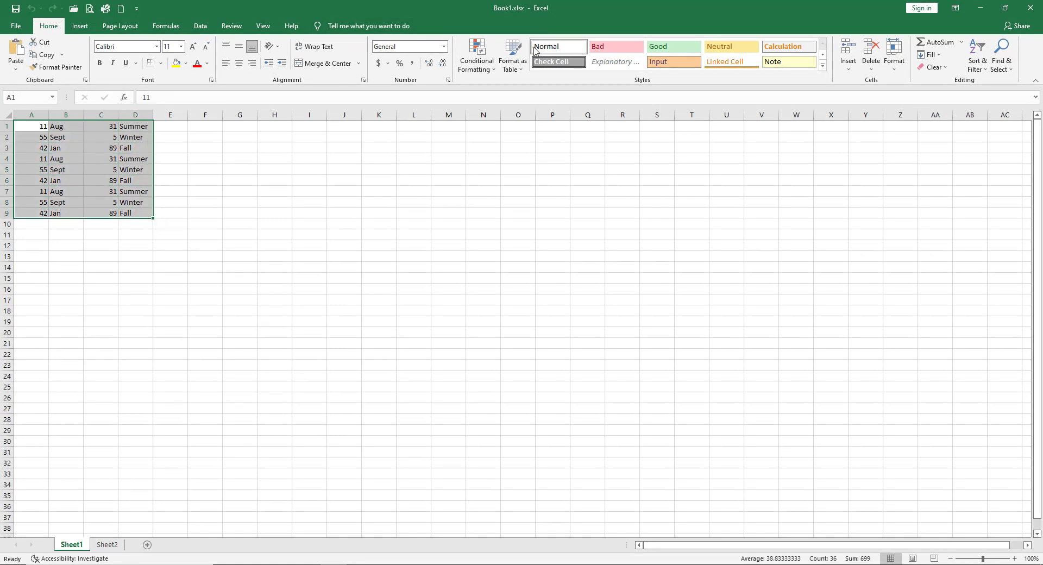
In Excel, create a formula-based conditional formatting rule for A1:D9 using =iseven(row()).
left_click(495, 74)
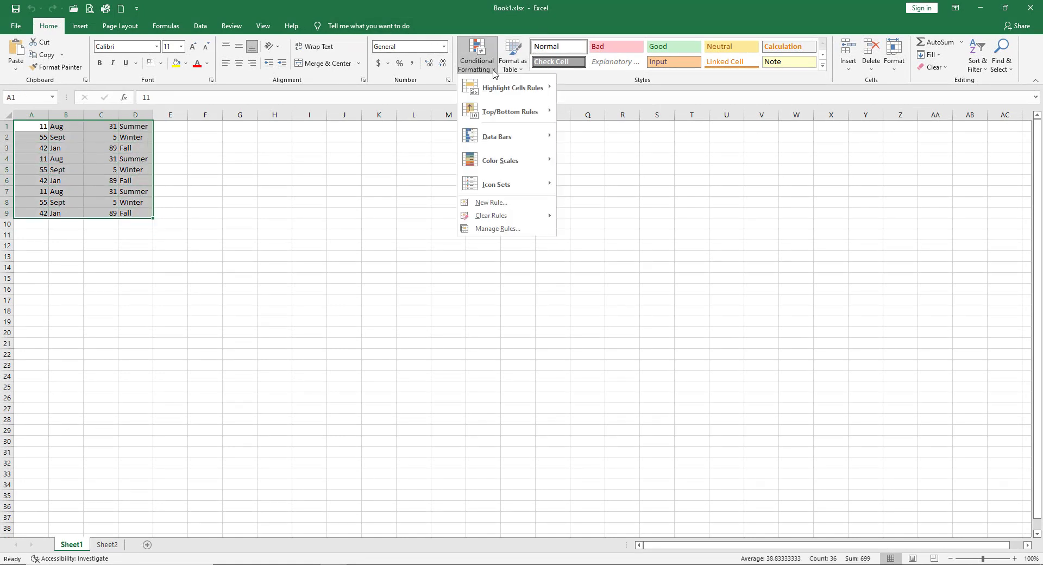
left_click(493, 229)
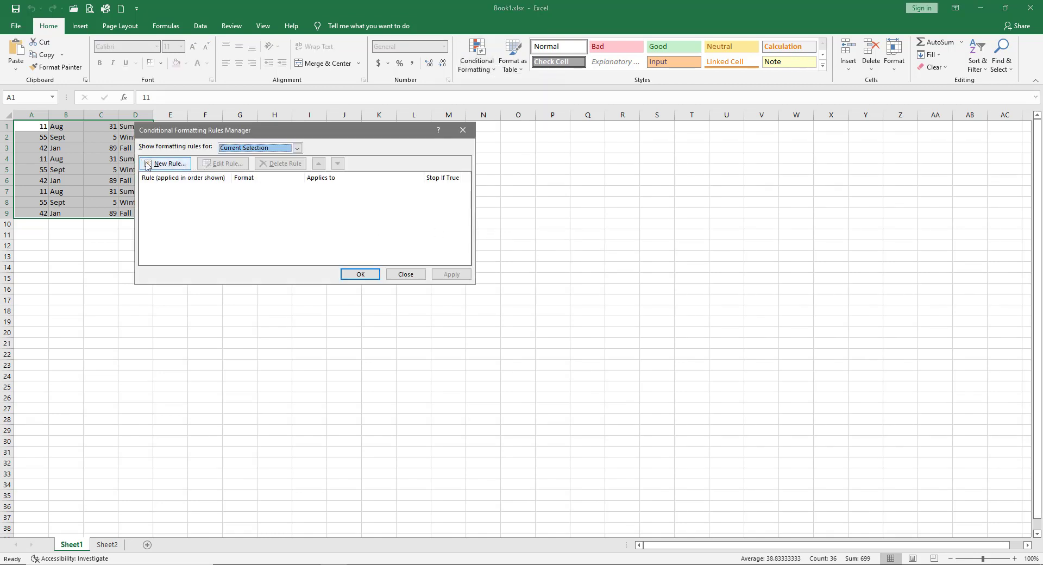
left_click(167, 164)
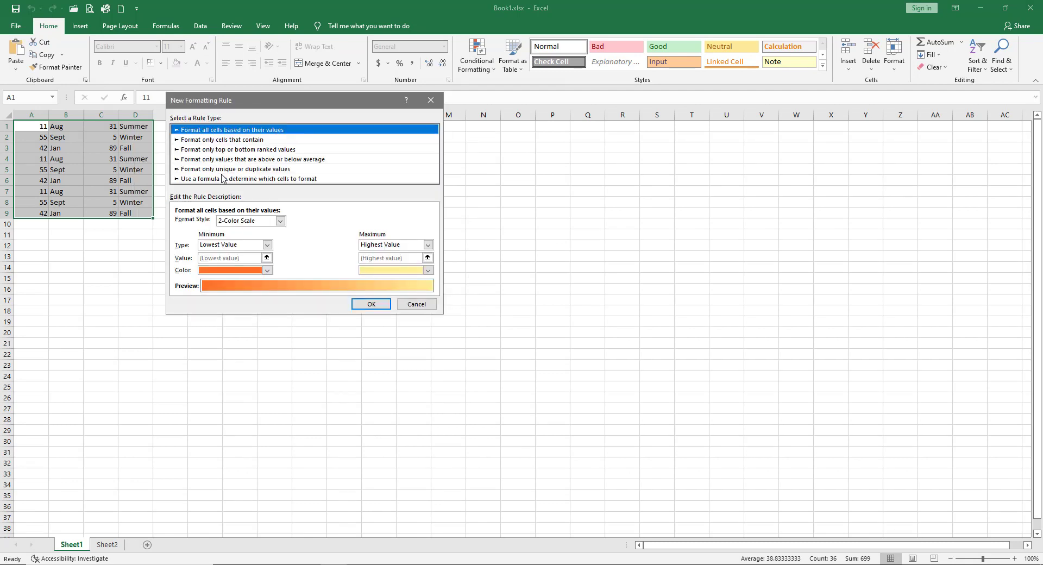
left_click(227, 179)
left_click(195, 223)
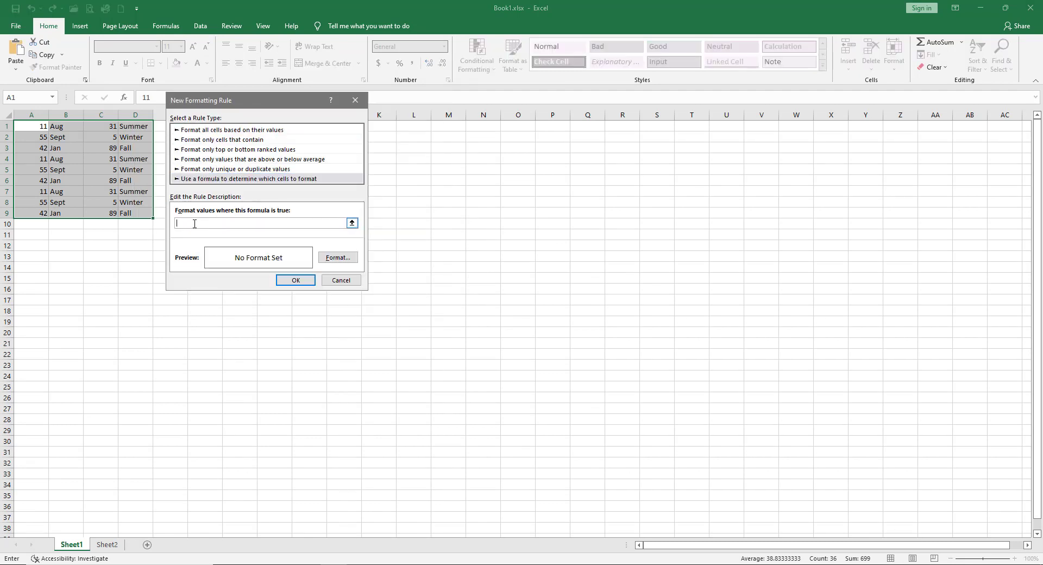
type("=isodd(row())")
type("even")
Give the even-row rule a light orange fill and apply it to A1:D9.
left_click(338, 258)
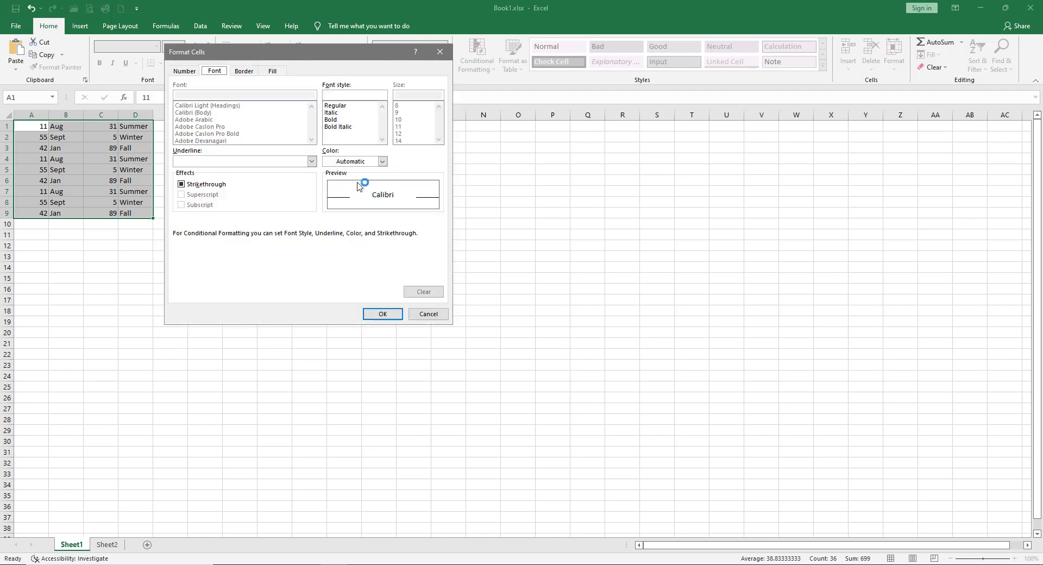
left_click(272, 70)
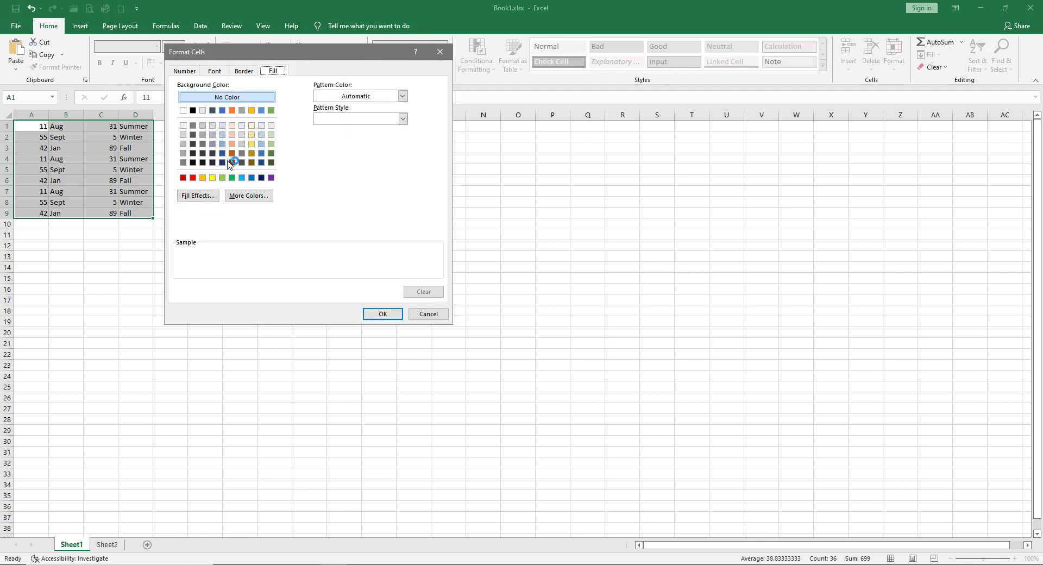
left_click(233, 144)
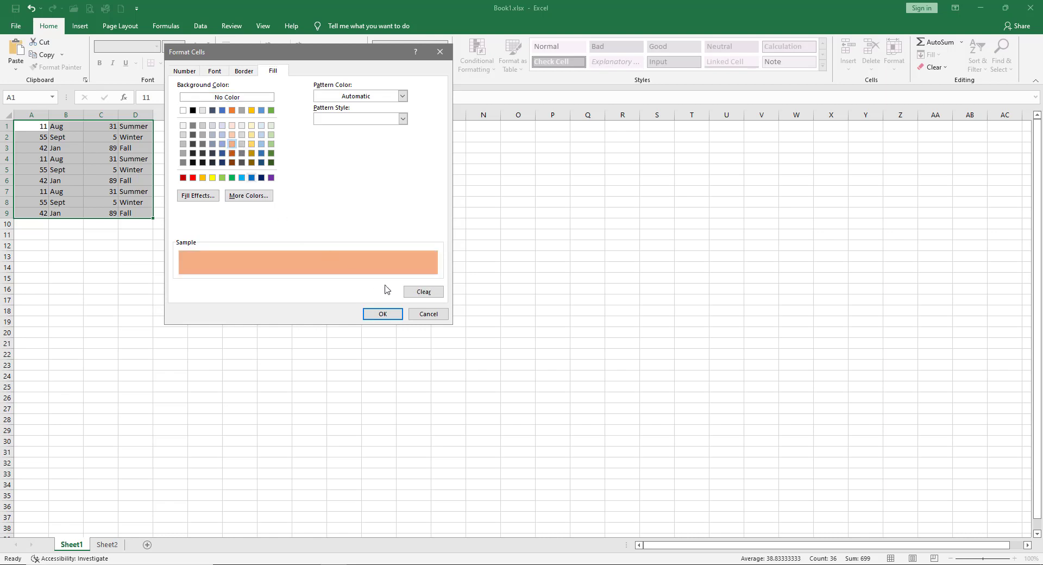
left_click(383, 314)
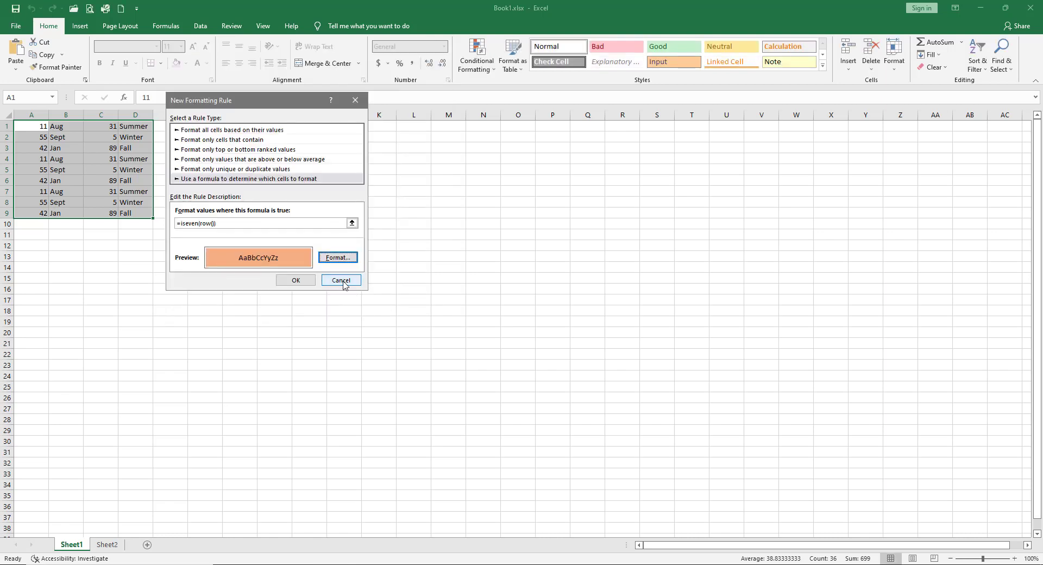
left_click(296, 280)
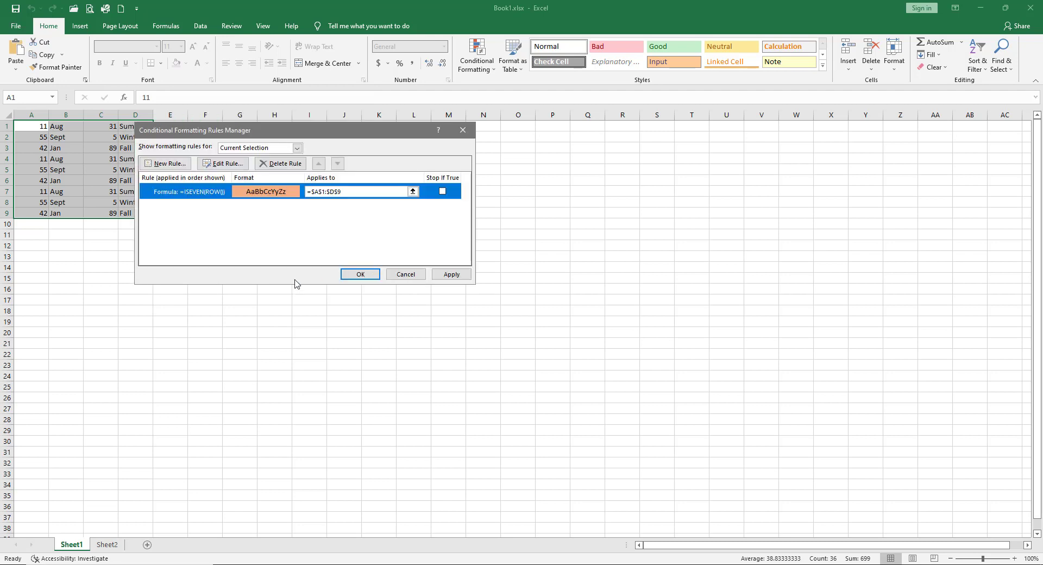
left_click(451, 274)
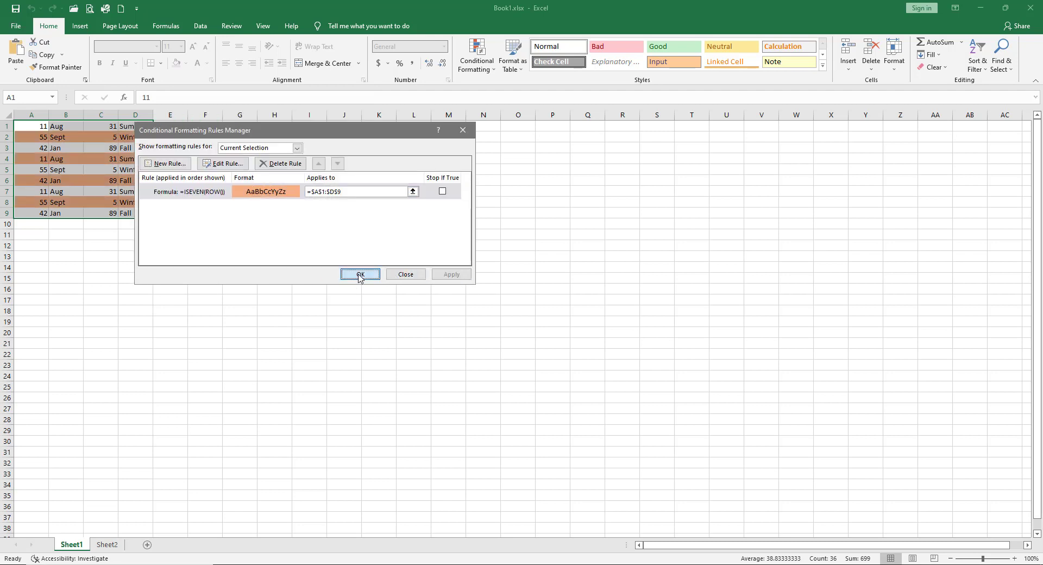
left_click(360, 274)
left_click(194, 284)
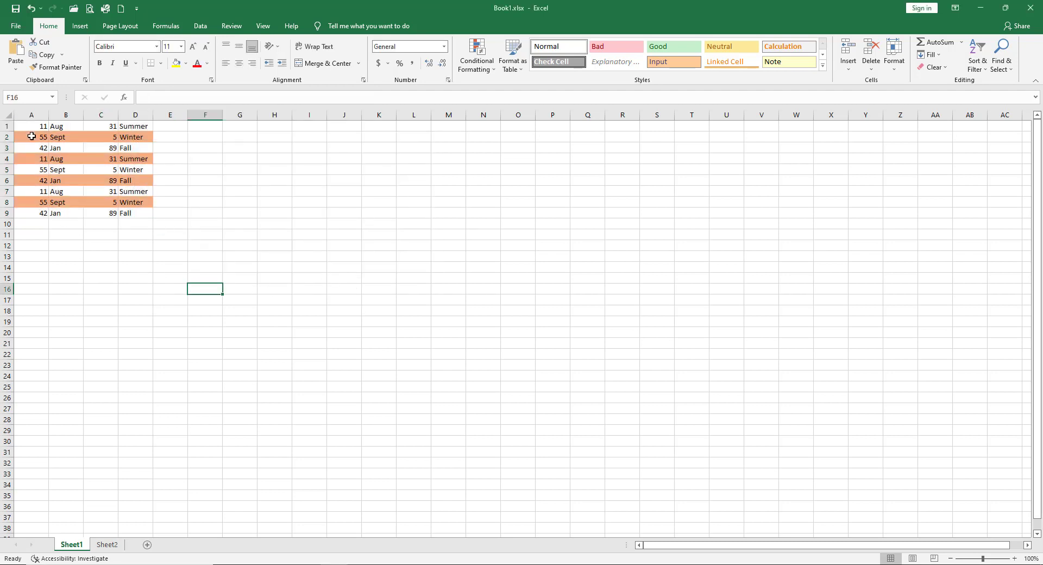
Create a second formula-based conditional formatting rule for A1:D9 using =isodd(row()).
left_click_drag(29, 127, 128, 213)
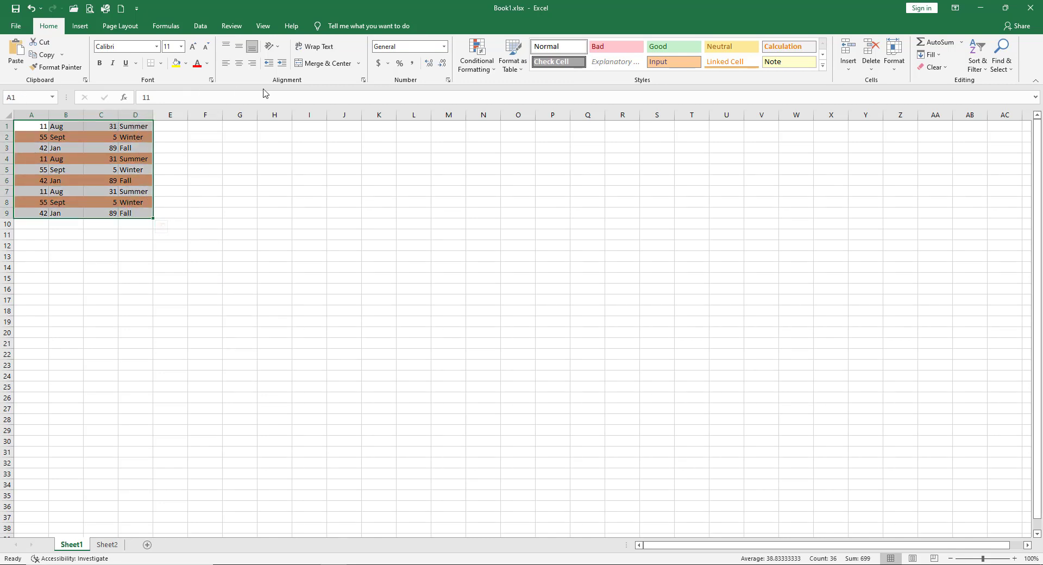
left_click(492, 72)
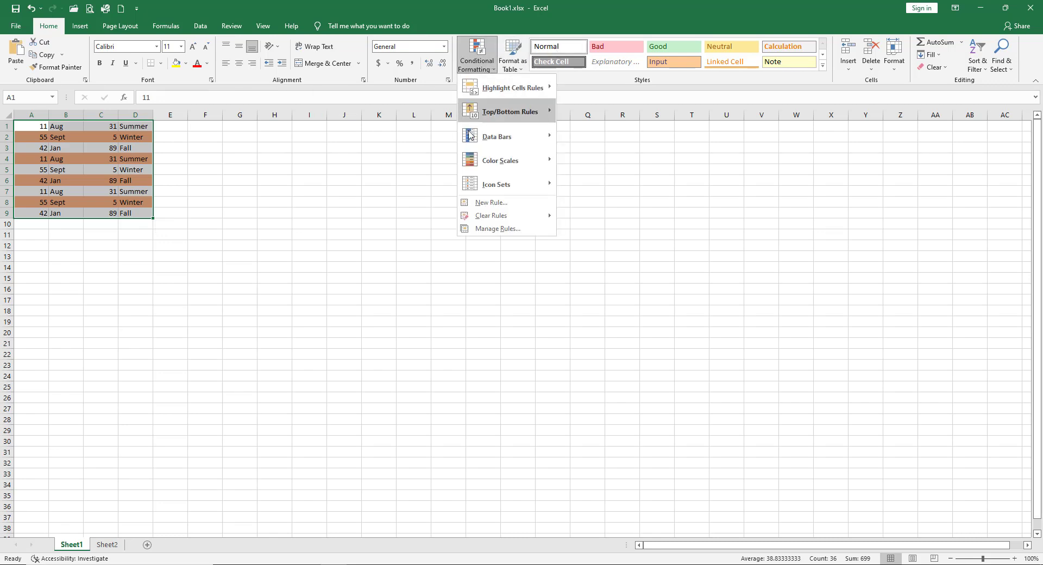
left_click(485, 204)
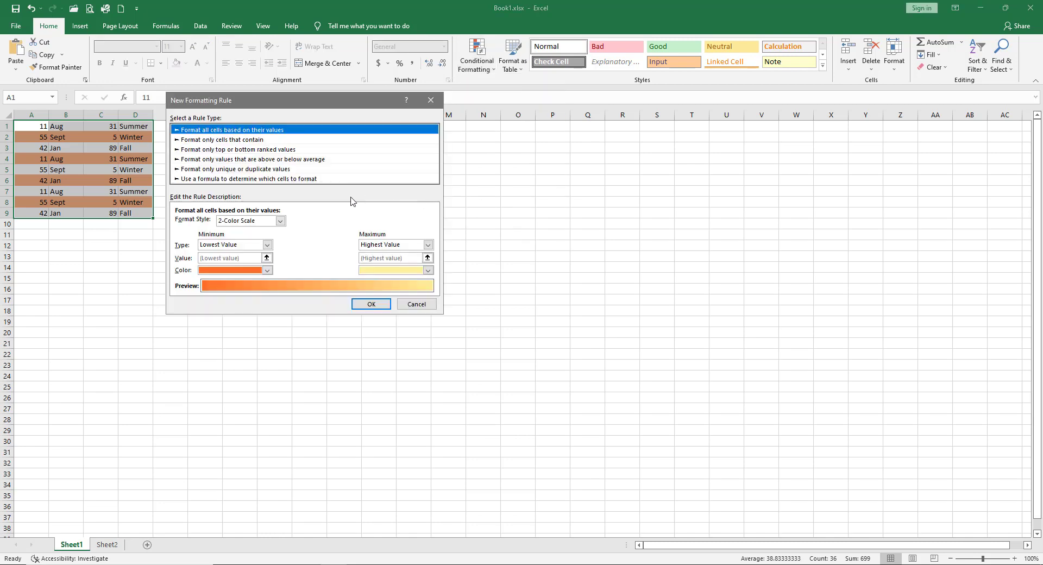
left_click(236, 178)
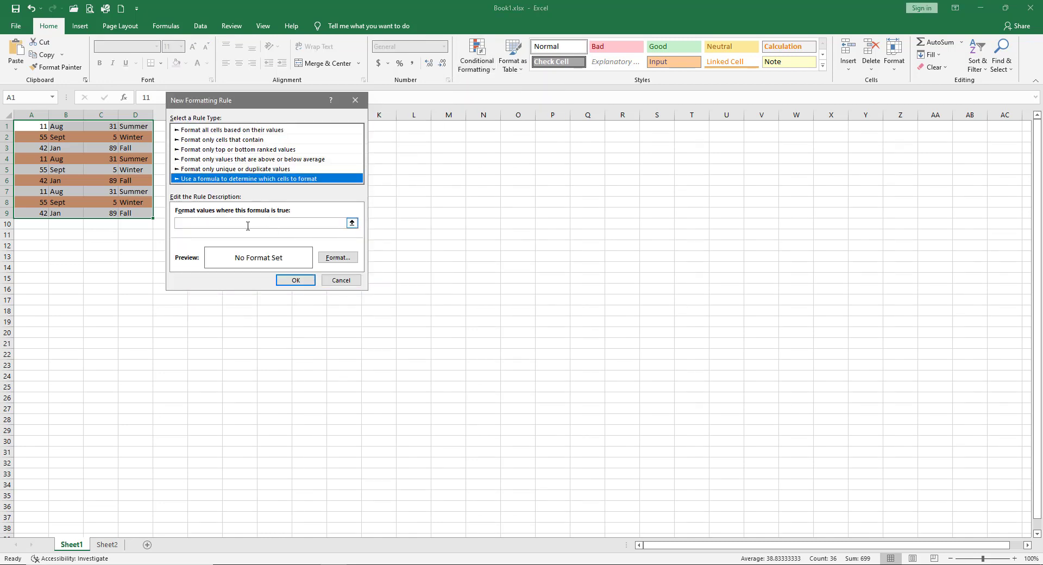
left_click(185, 223)
type("=isodd(row())")
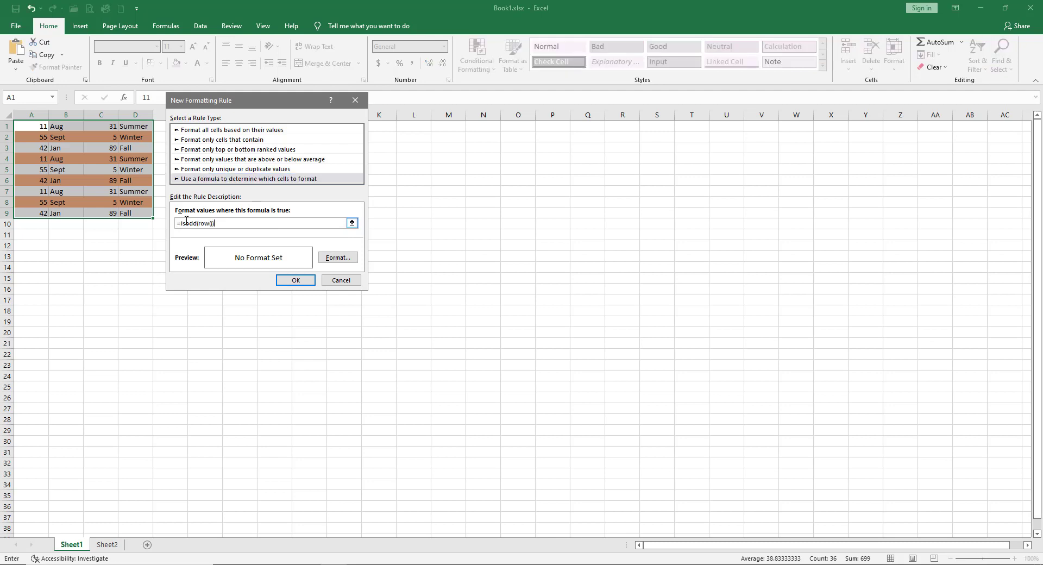
Give the odd-row rule a yellow fill and apply it to A1:D9.
left_click(335, 258)
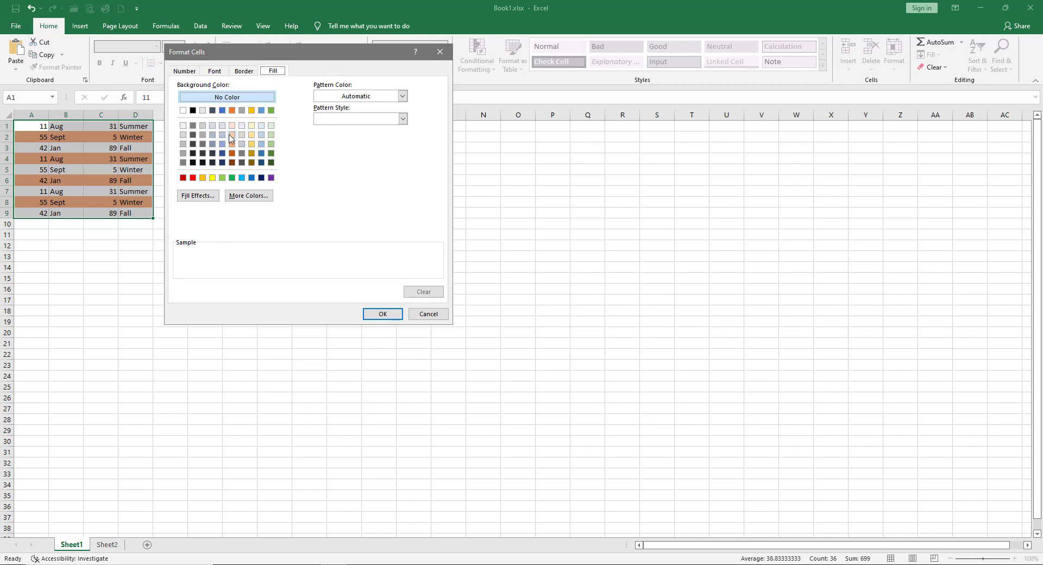
left_click(213, 178)
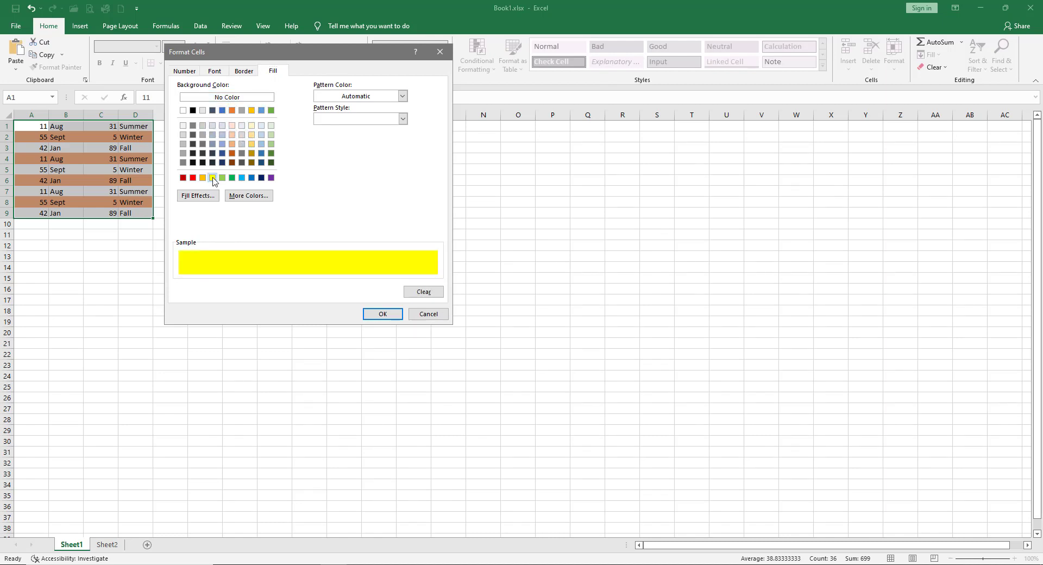
left_click(383, 314)
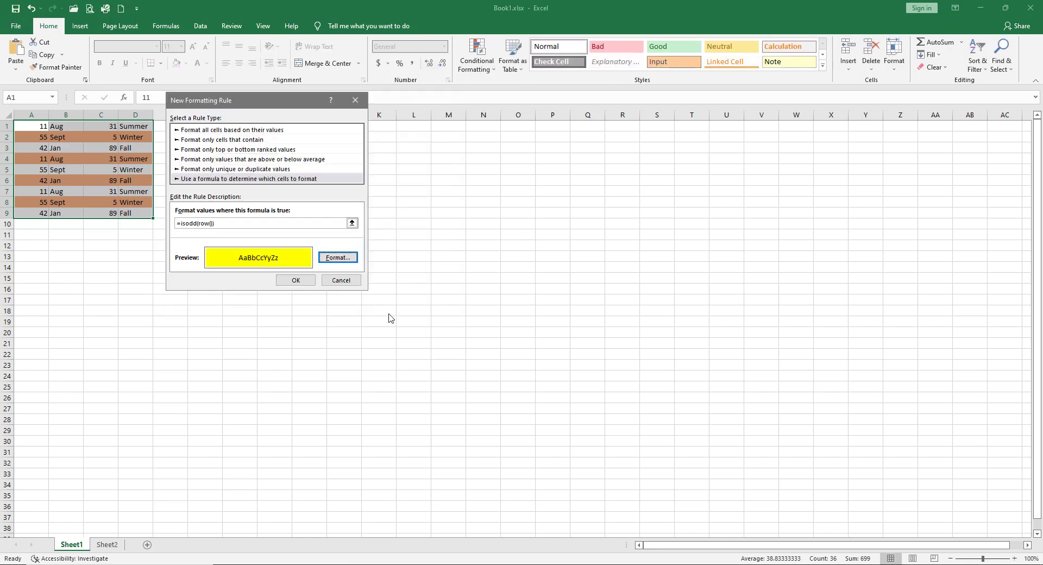
left_click(298, 281)
left_click(108, 256)
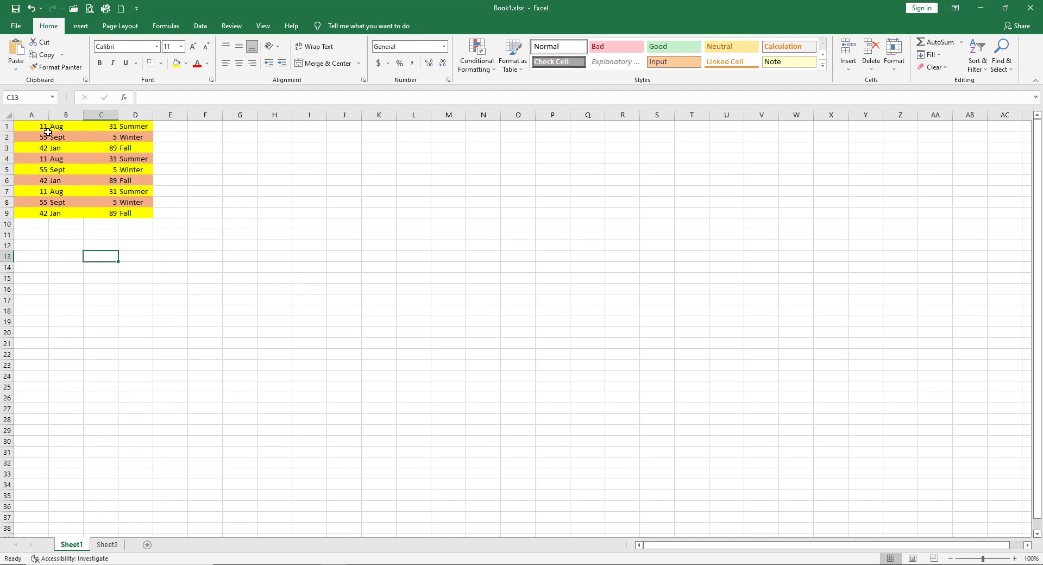
Clear all conditional formatting rules from the cells A1:D9.
left_click_drag(27, 131, 132, 212)
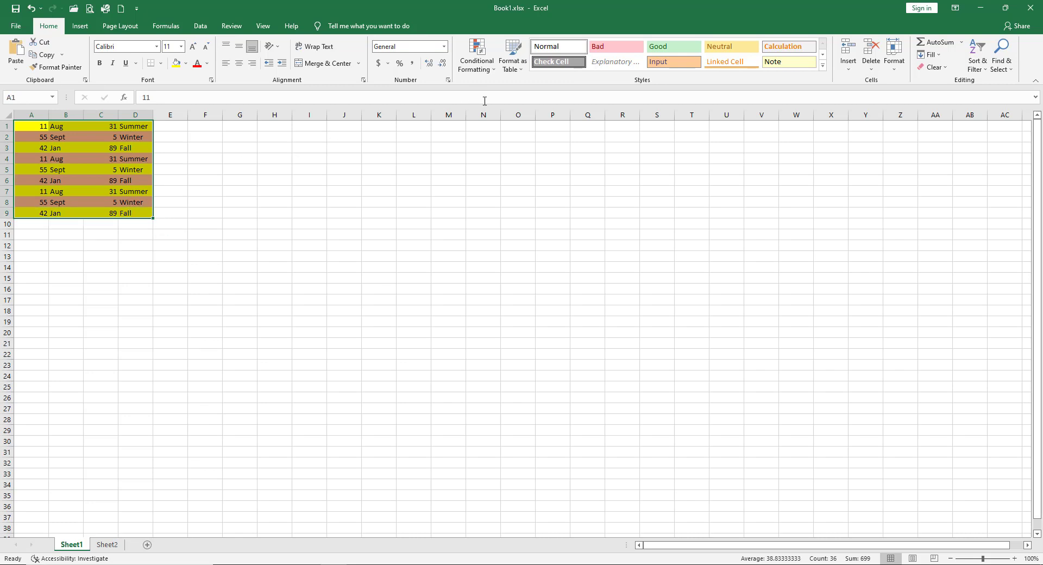
left_click(477, 57)
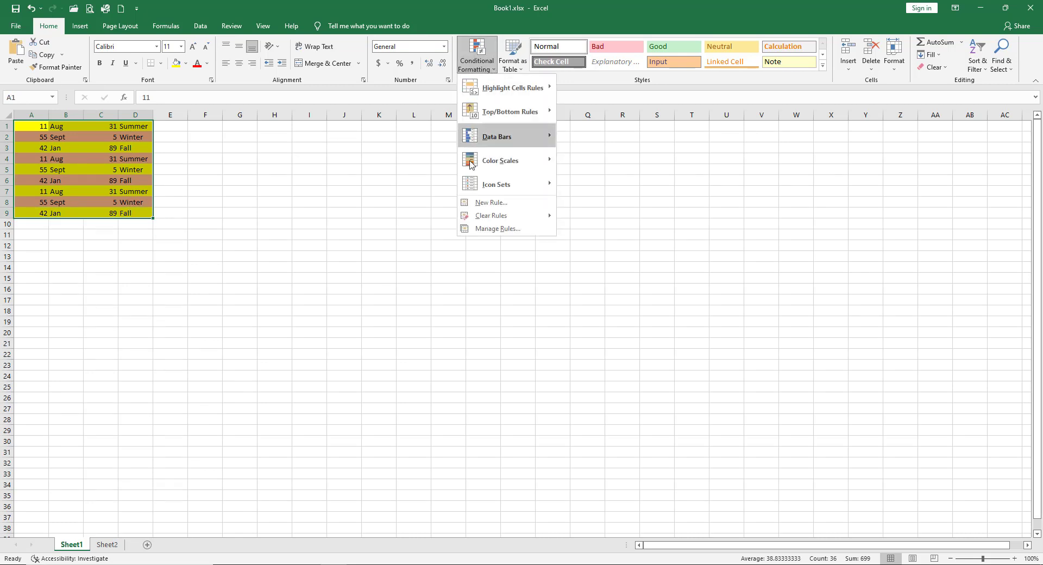
mouse_move(480, 219)
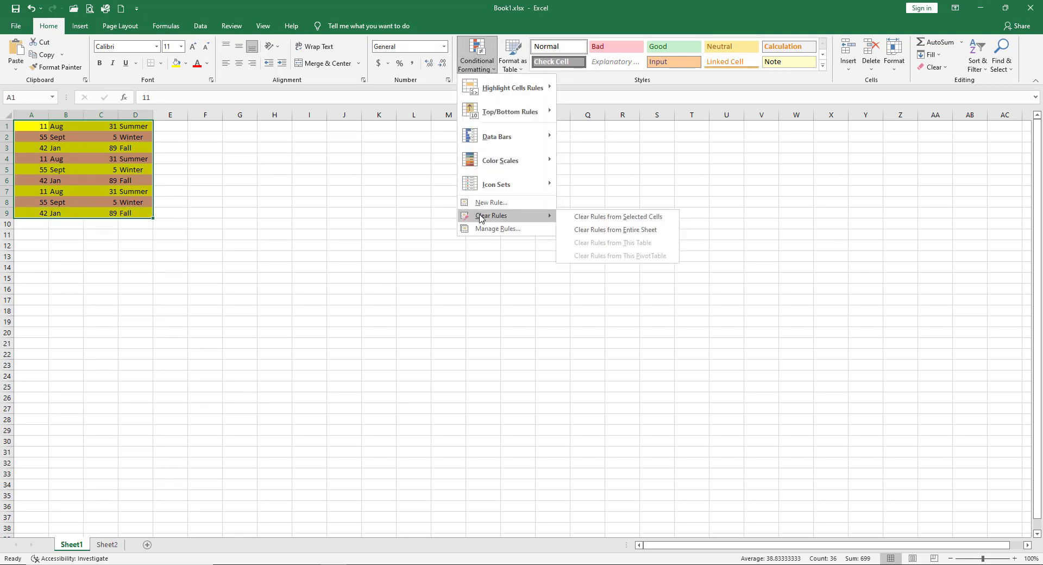
left_click(611, 217)
left_click(31, 224)
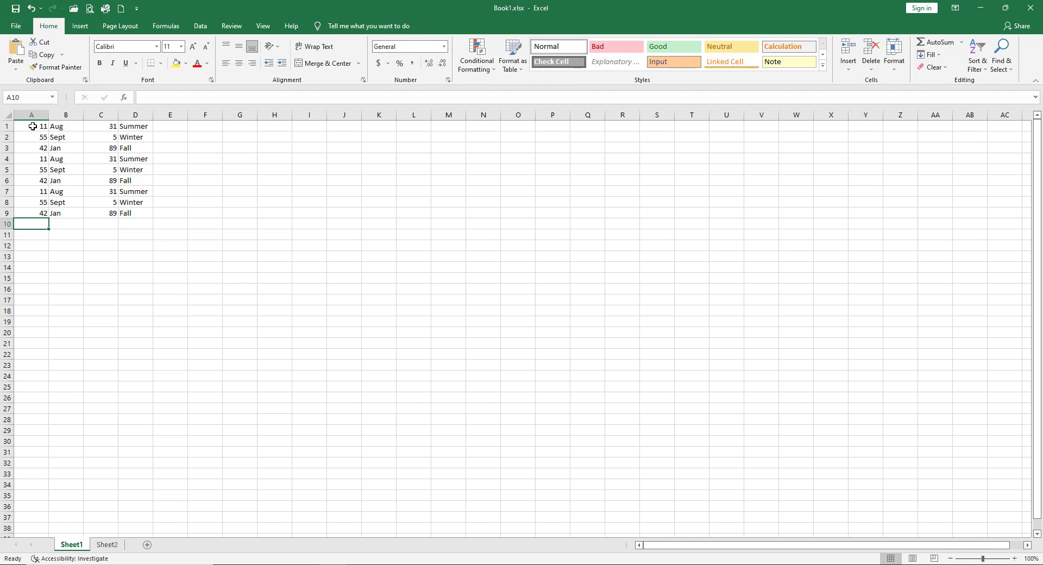
left_click(146, 224)
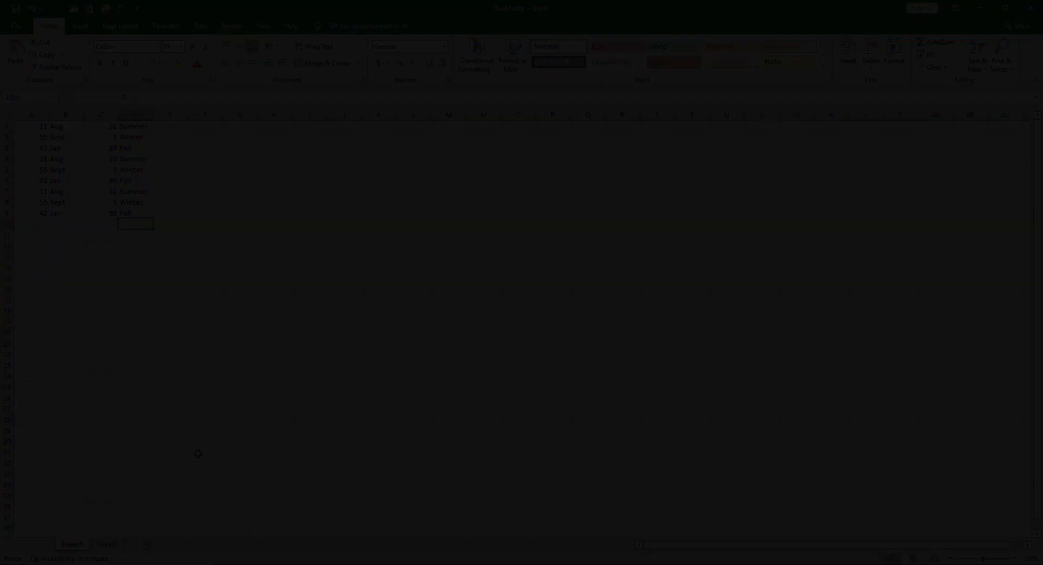